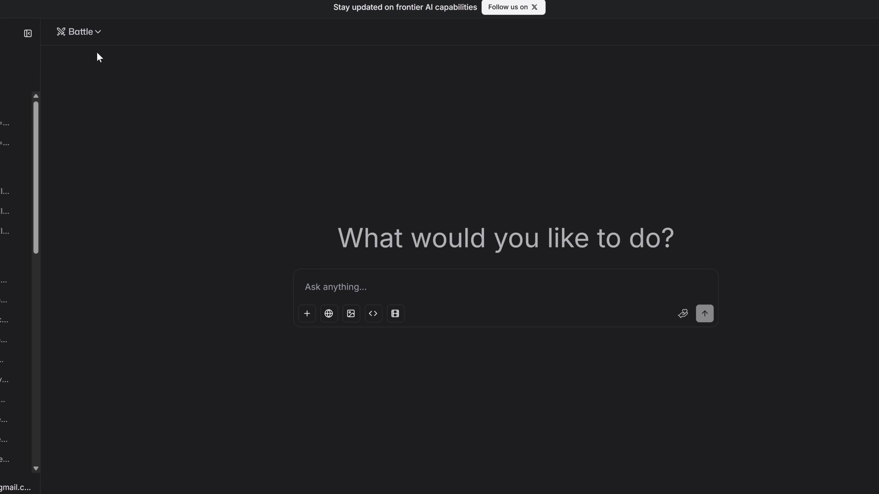
pyautogui.click(83, 32)
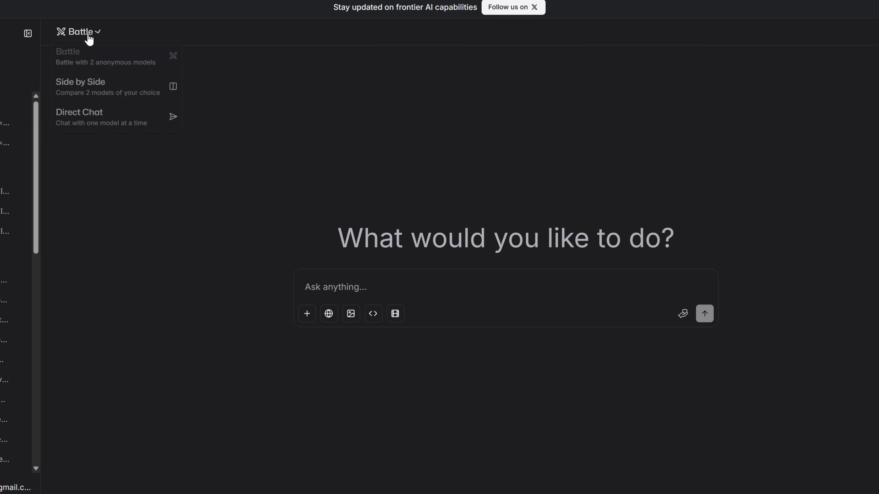
pyautogui.click(98, 119)
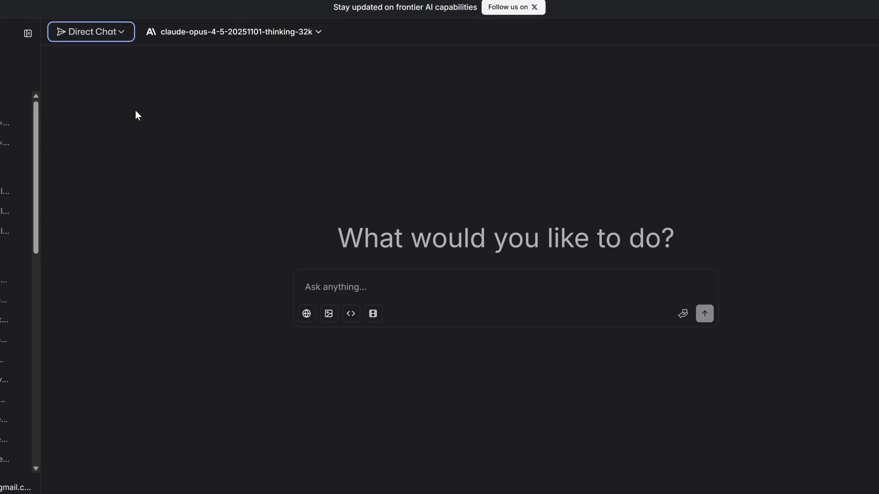
pyautogui.click(350, 314)
pyautogui.click(265, 33)
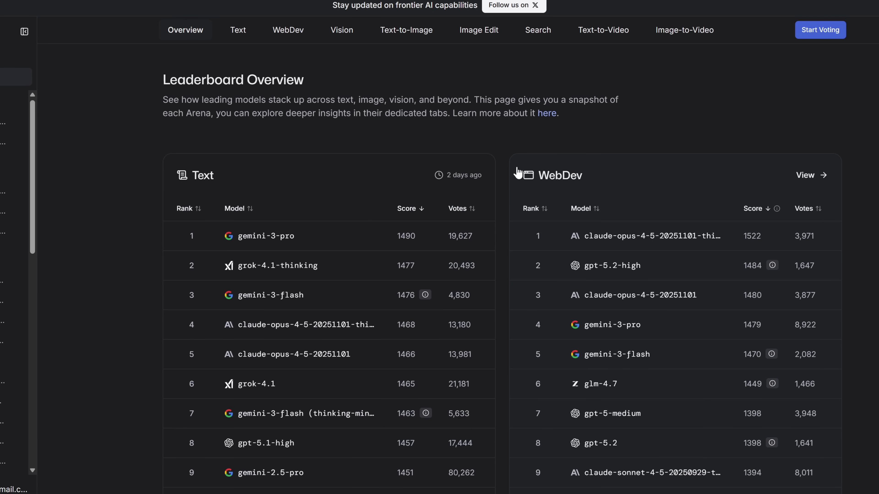
pyautogui.scroll(-2, 529, 174)
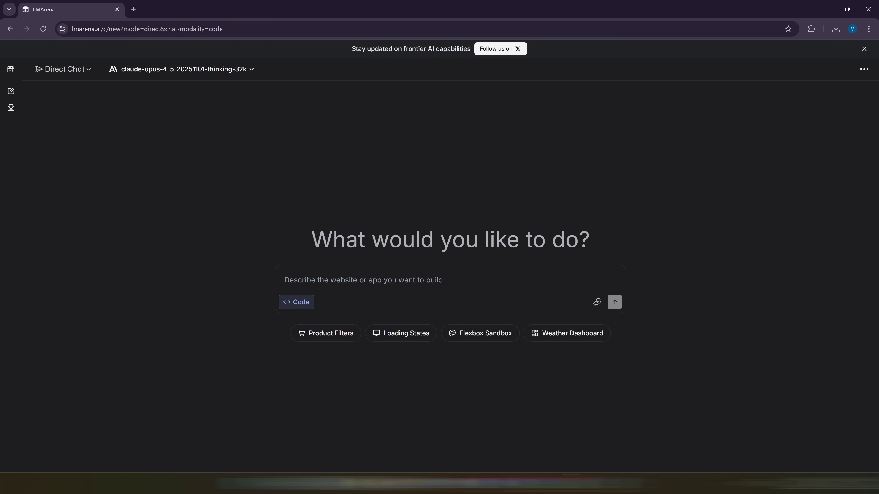
# Paste the Remotion TSX generator prompt into the message box and review it
pyautogui.hotkey('ctrl', 'v')
pyautogui.scroll(10, 446, 281)
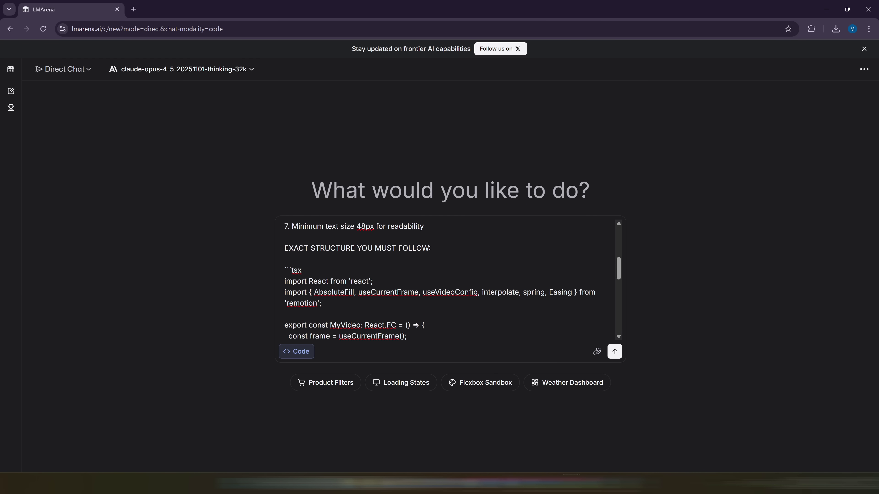
pyautogui.scroll(5, 446, 281)
pyautogui.scroll(-1, 447, 280)
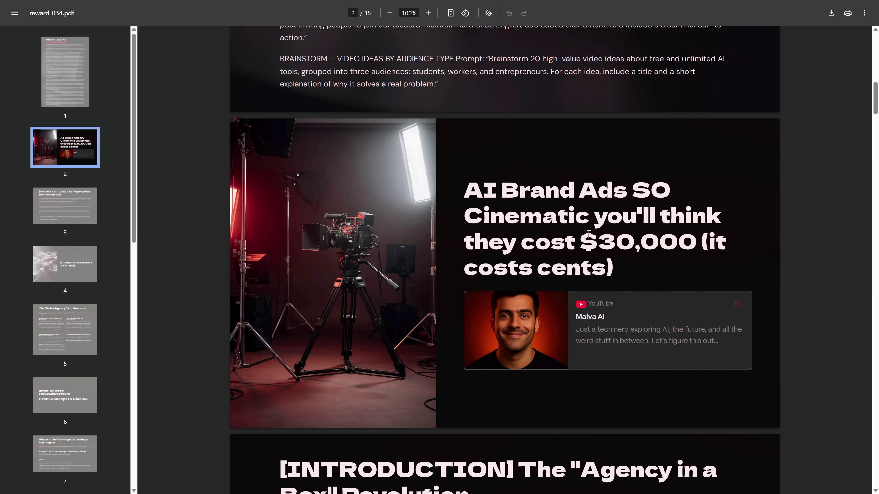
# Scroll through reward_034.pdf and return to its first page of Qwen AI prompts
pyautogui.scroll(1, 588, 232)
pyautogui.moveTo(464, 236); pyautogui.dragTo(620, 321)
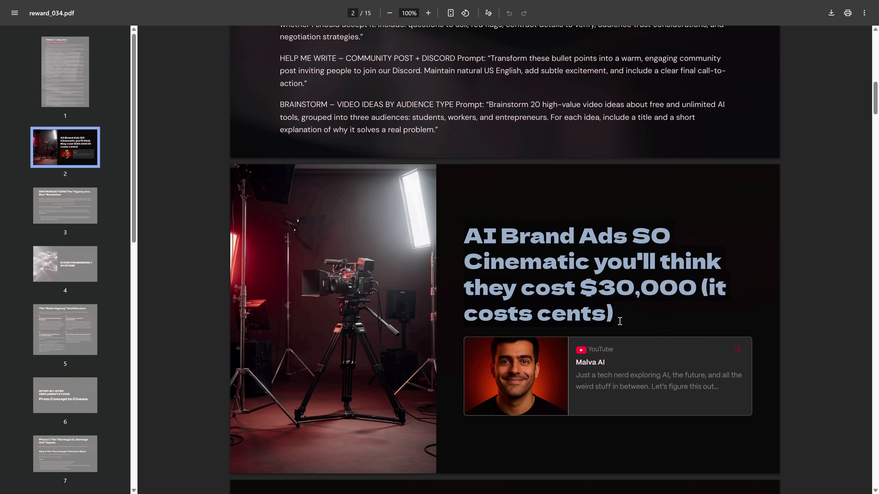
pyautogui.click(626, 317)
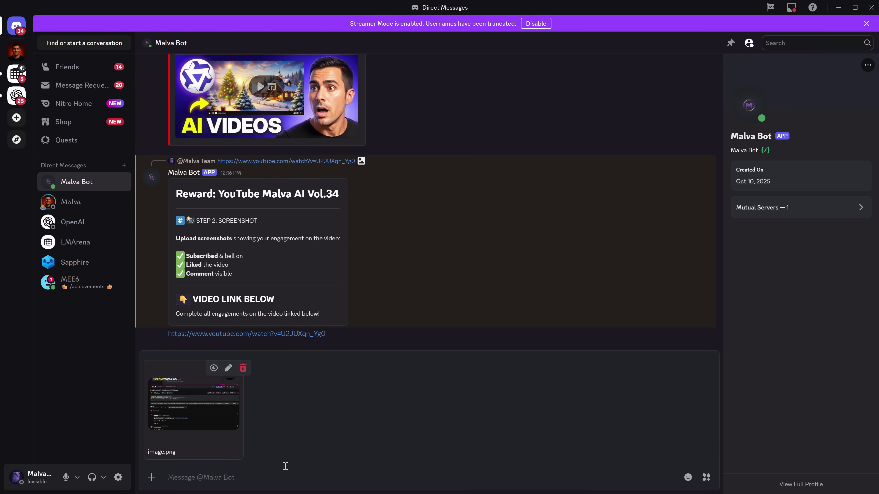
pyautogui.press('Return')
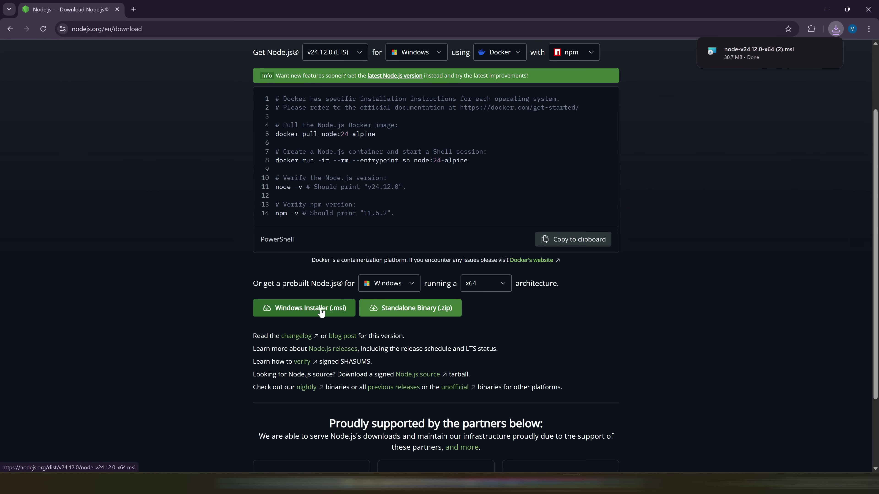
# Confirm the Node.js prebuilt download is set to Windows with x64 architecture
pyautogui.click(371, 283)
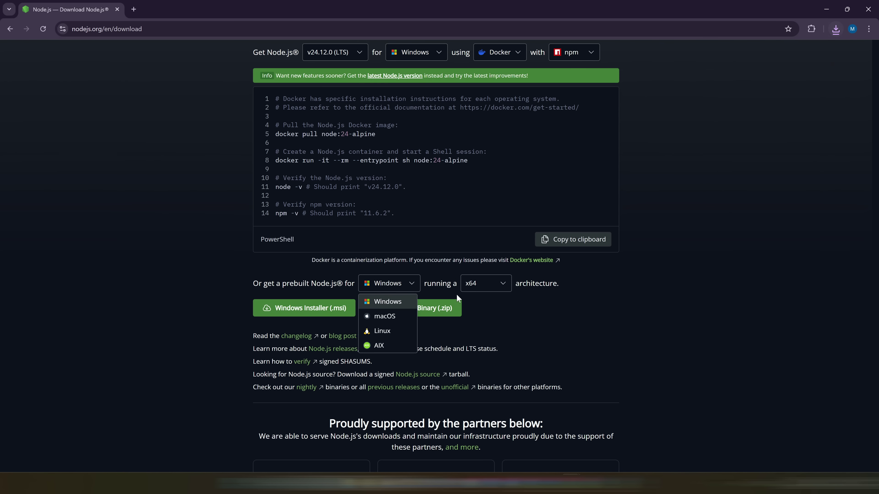
pyautogui.click(492, 290)
pyautogui.click(409, 284)
pyautogui.click(483, 298)
pyautogui.click(488, 284)
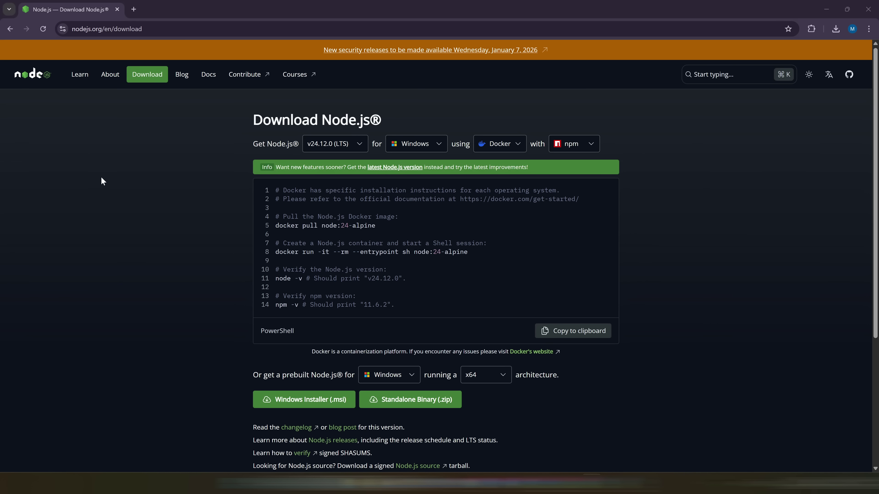
pyautogui.moveTo(244, 127); pyautogui.dragTo(425, 116)
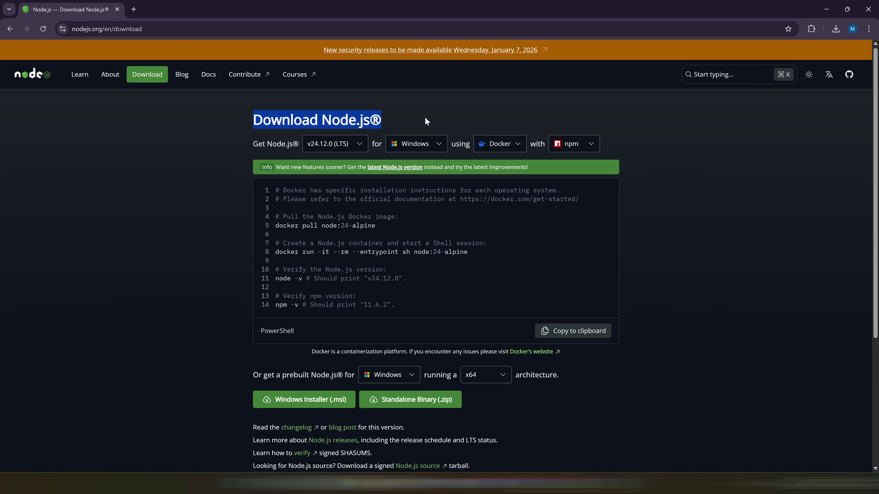
pyautogui.click(425, 116)
pyautogui.scroll(-2, 230, 195)
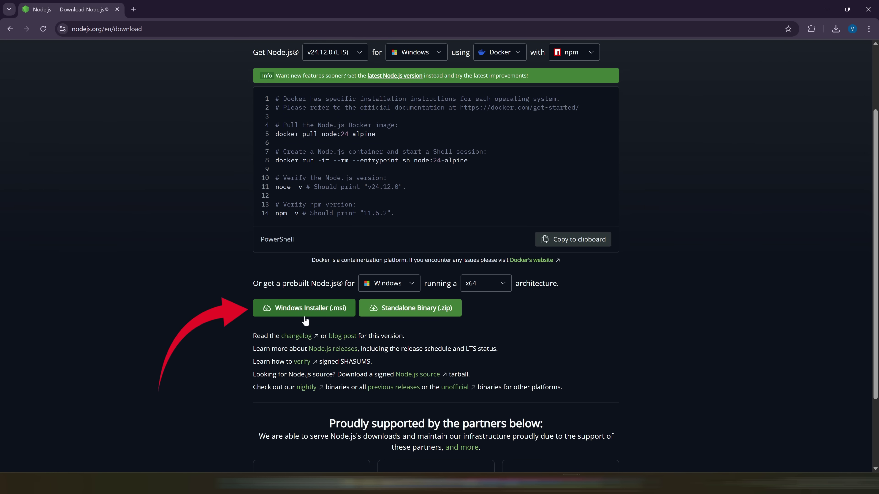
# Download the Node.js v24.12.0 Windows x64 .msi installer, keeping Windows selected
pyautogui.click(303, 313)
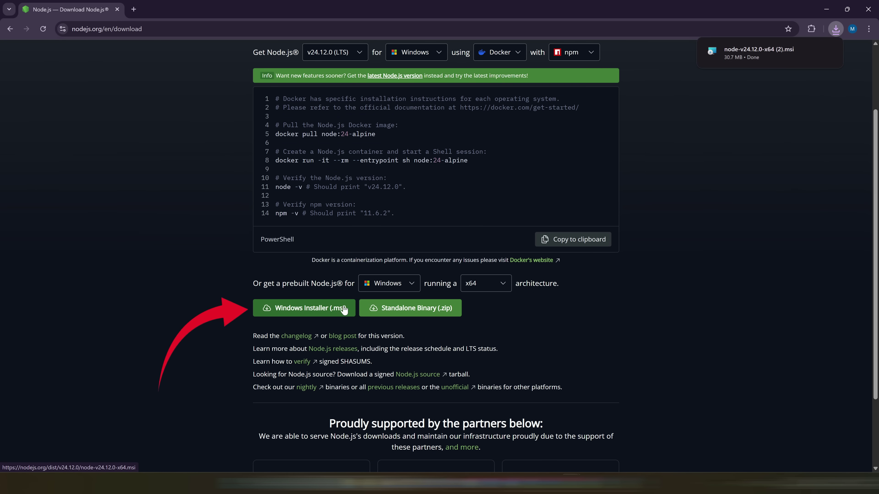
pyautogui.click(371, 286)
pyautogui.click(492, 291)
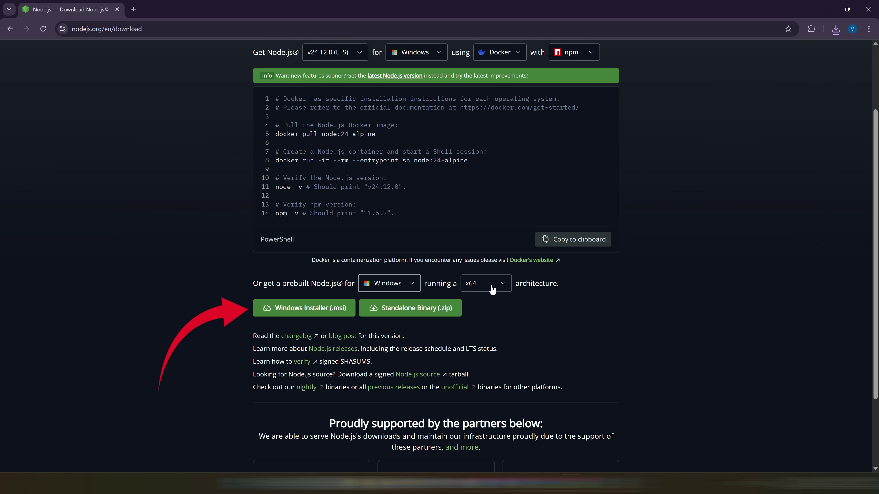
pyautogui.click(407, 285)
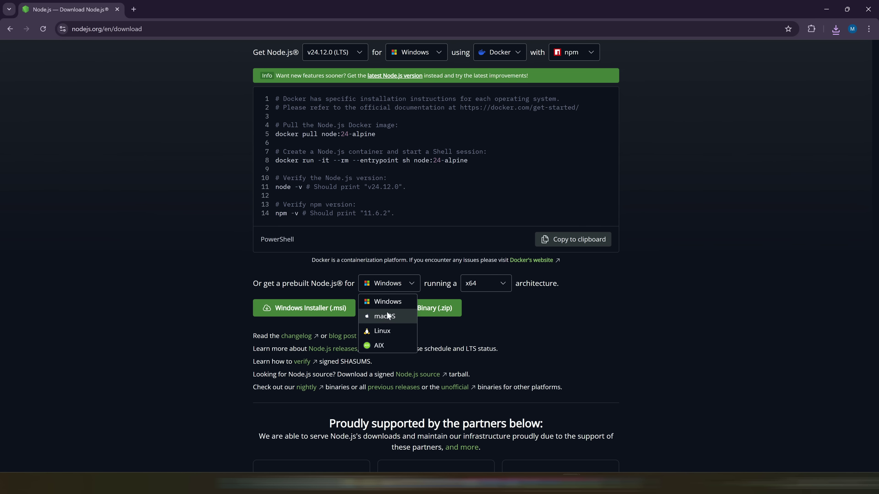
pyautogui.click(489, 291)
pyautogui.click(488, 291)
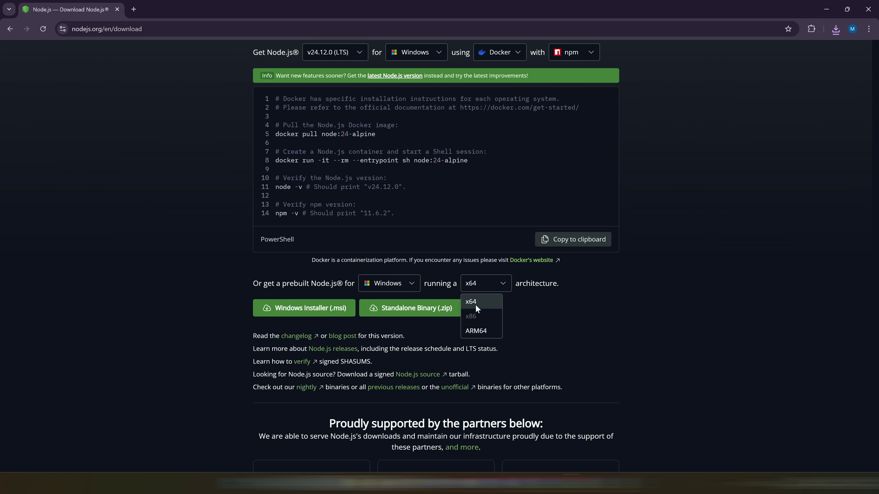
# Accept the Node.js license terms and keep the default install folder
pyautogui.click(629, 266)
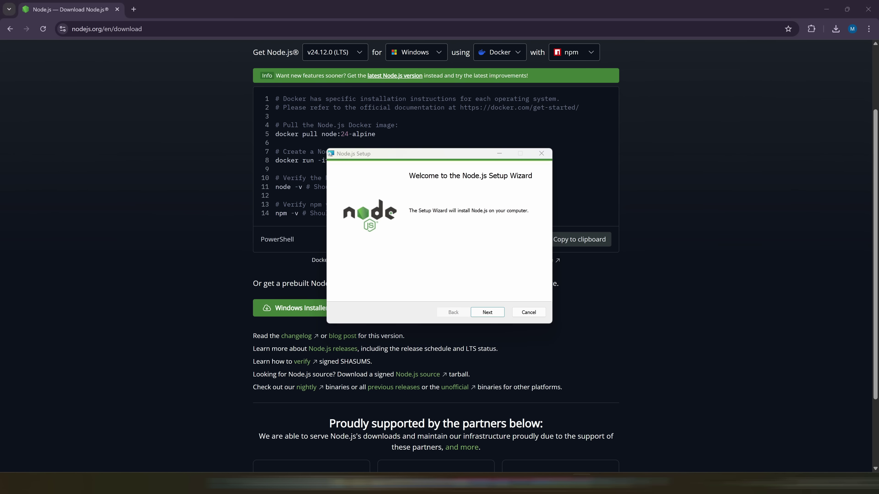
pyautogui.click(491, 317)
pyautogui.click(341, 290)
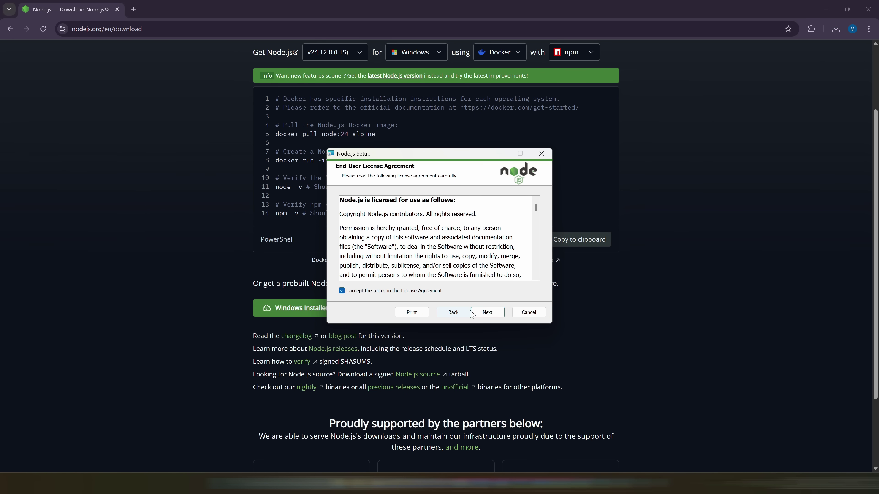
pyautogui.click(488, 312)
pyautogui.click(488, 313)
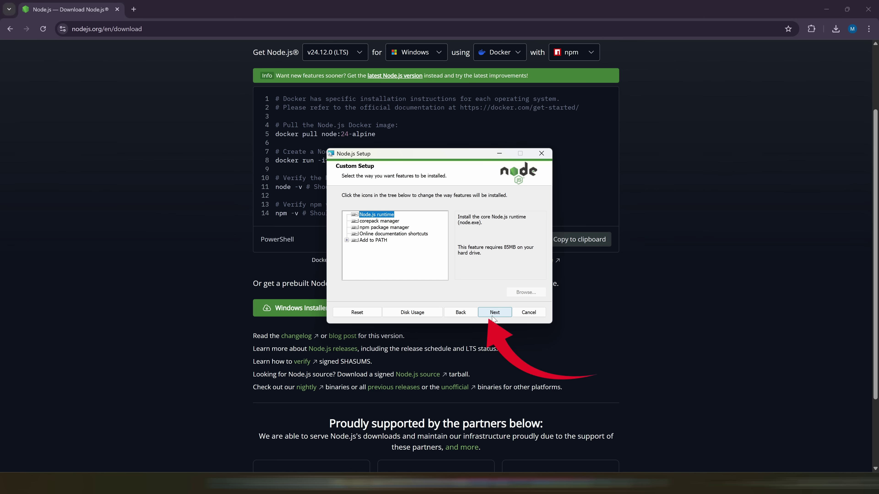
# Install Node.js with default features, finish setup, and continue the native tools script
pyautogui.click(488, 313)
pyautogui.click(488, 313)
pyautogui.click(488, 313)
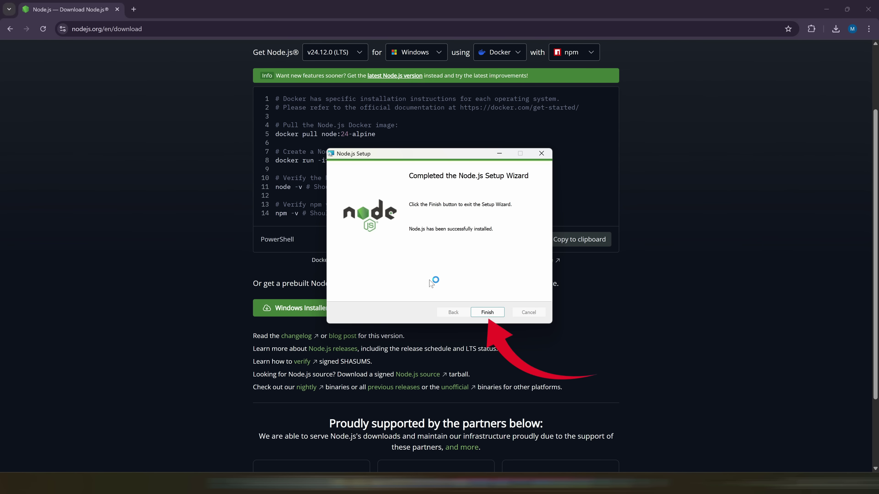
pyautogui.click(487, 312)
pyautogui.press('Return')
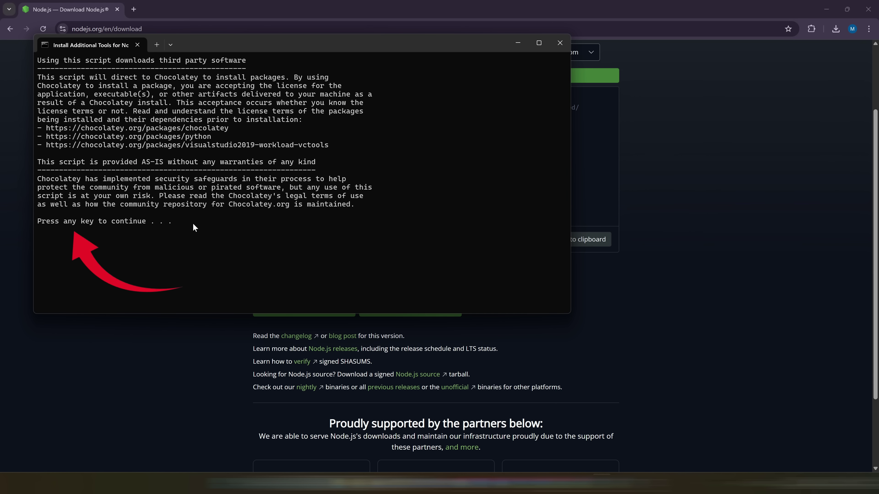
pyautogui.press('Return')
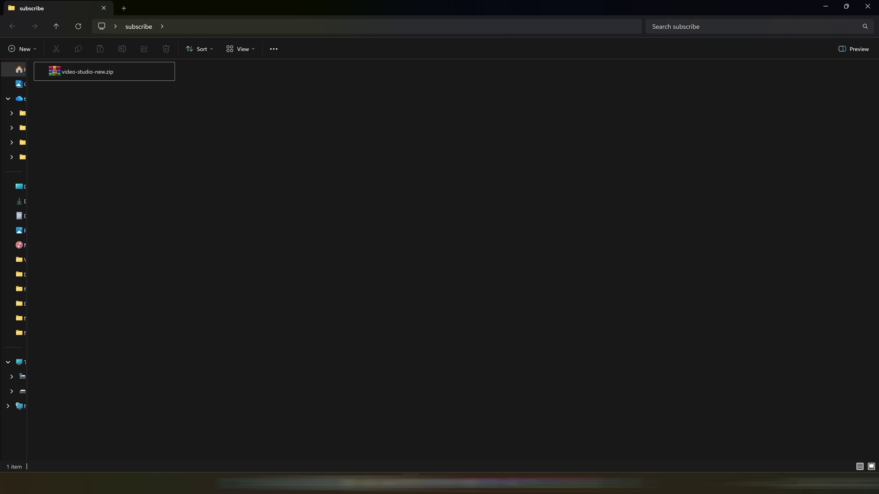
# Extract video-studio-new.zip to its suggested folder and open video-studio-new\video-studio
pyautogui.press('Down')
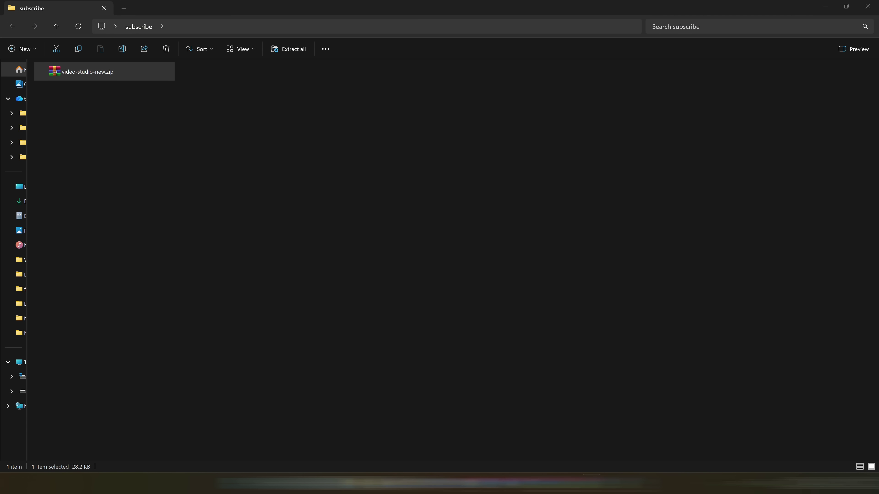
pyautogui.click(202, 171)
pyautogui.click(94, 73)
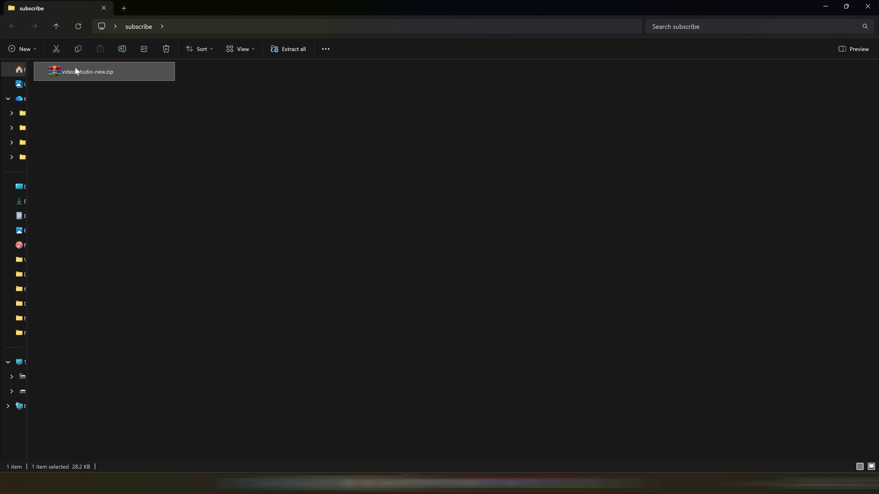
pyautogui.rightClick(91, 70)
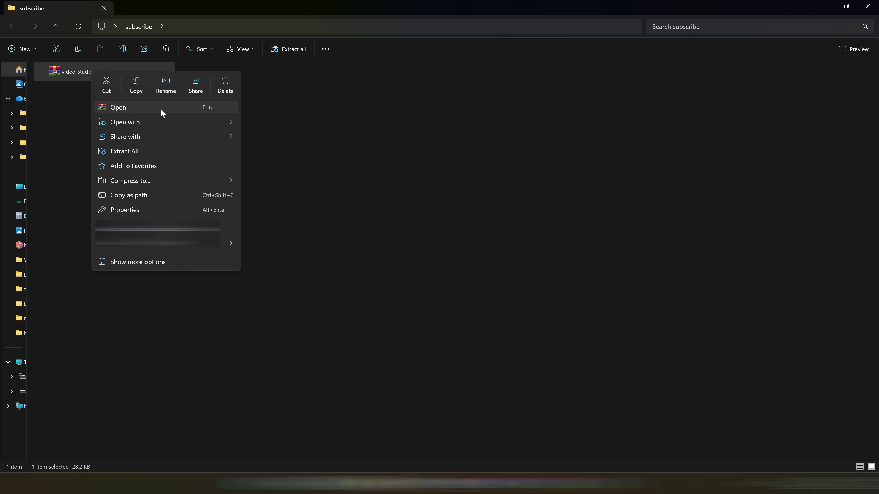
pyautogui.click(186, 151)
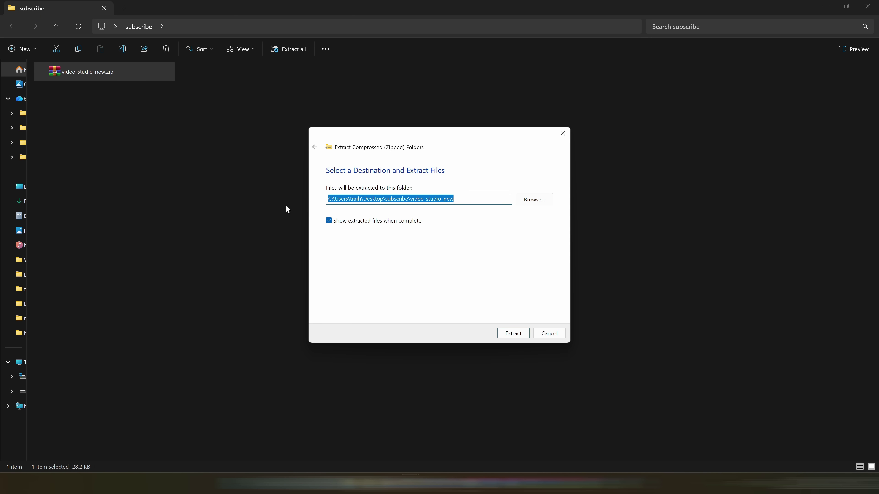
pyautogui.click(514, 333)
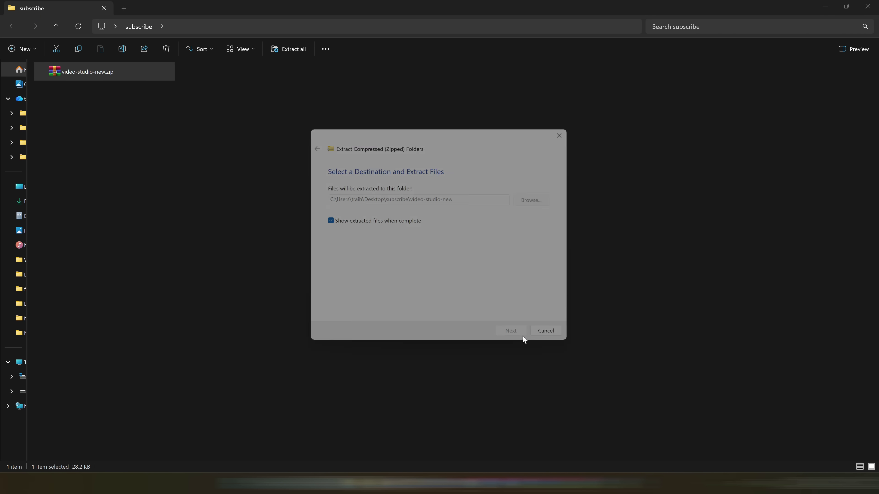
pyautogui.doubleClick(115, 73)
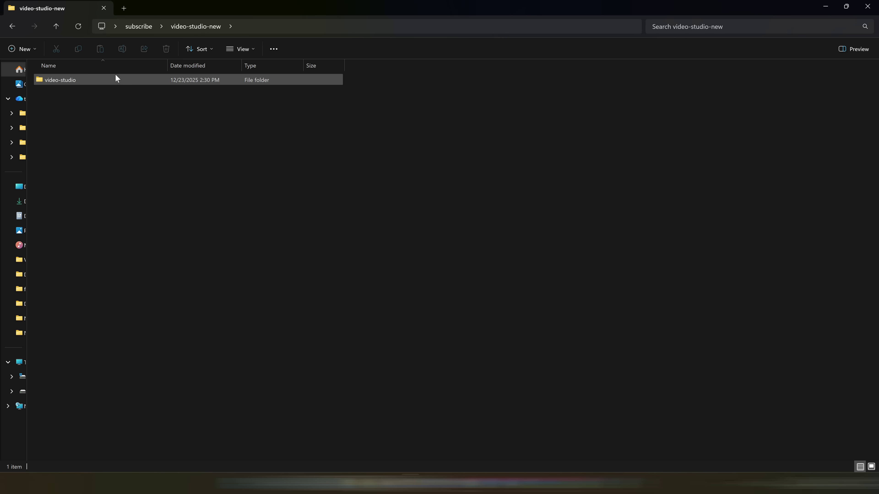
pyautogui.doubleClick(64, 80)
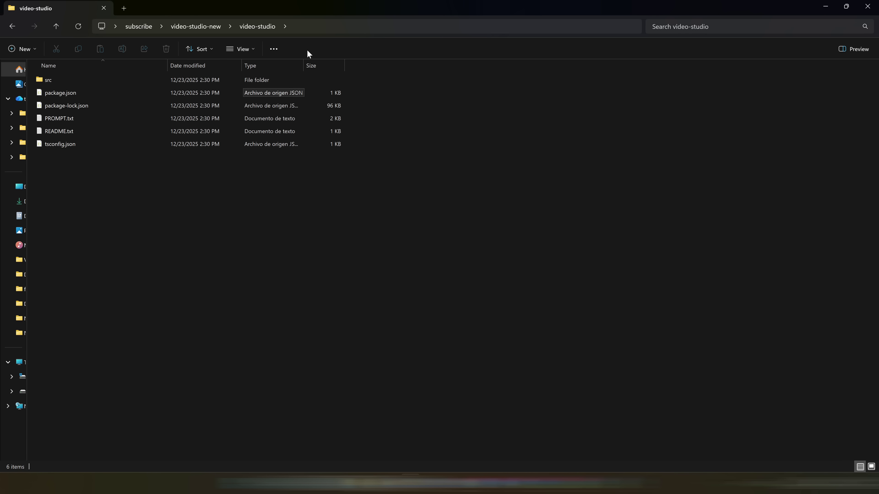
# Open a Command Prompt in the video-studio folder and run npm install
pyautogui.click(317, 27)
pyautogui.write('cmd')
pyautogui.press('Return')
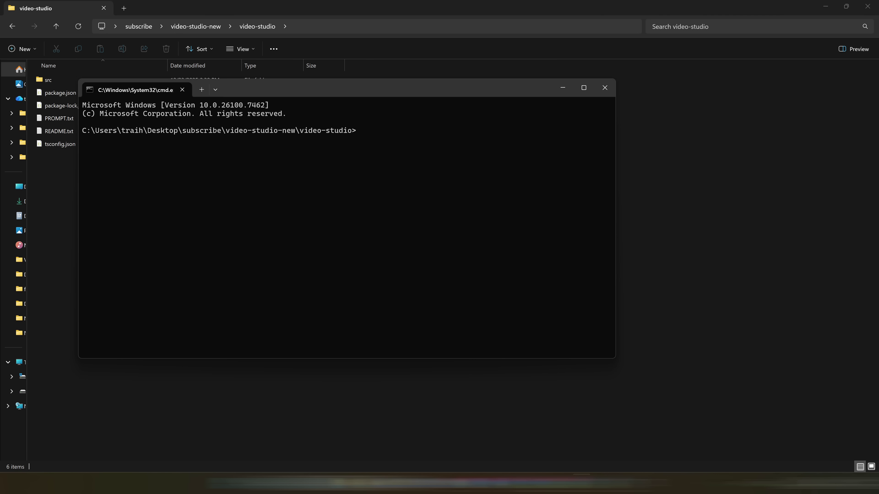
pyautogui.write('npm install')
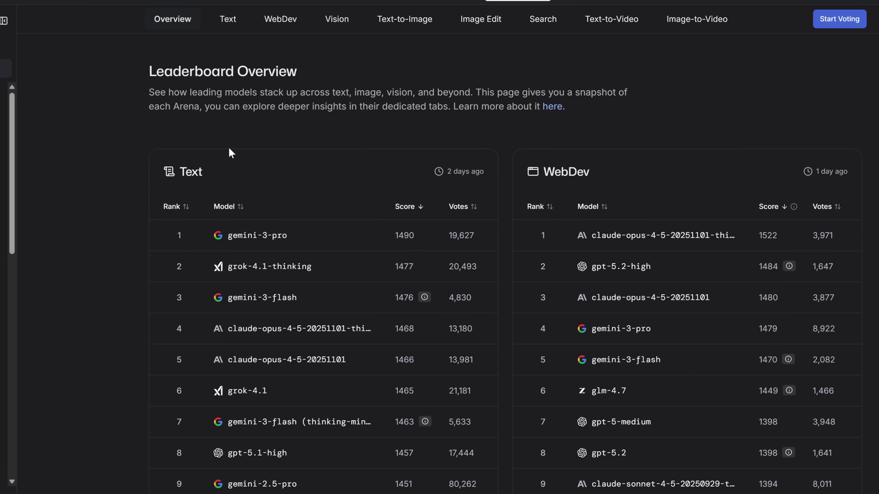
# Browse the LMArena model leaderboard, then start an empty New Chat
pyautogui.scroll(-2, 515, 163)
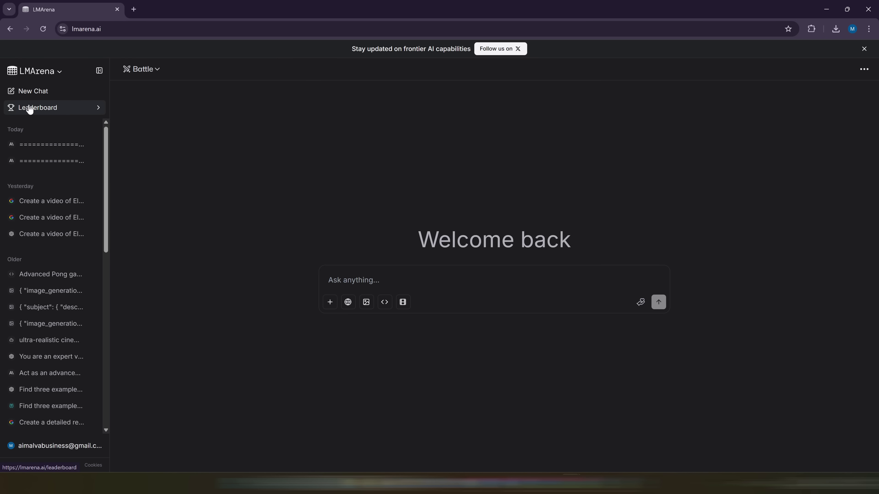
pyautogui.click(63, 109)
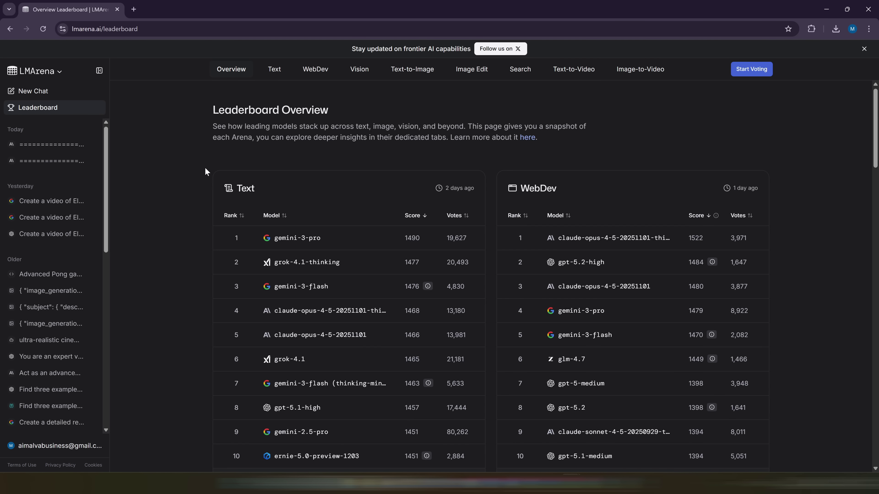
pyautogui.scroll(-1, 595, 194)
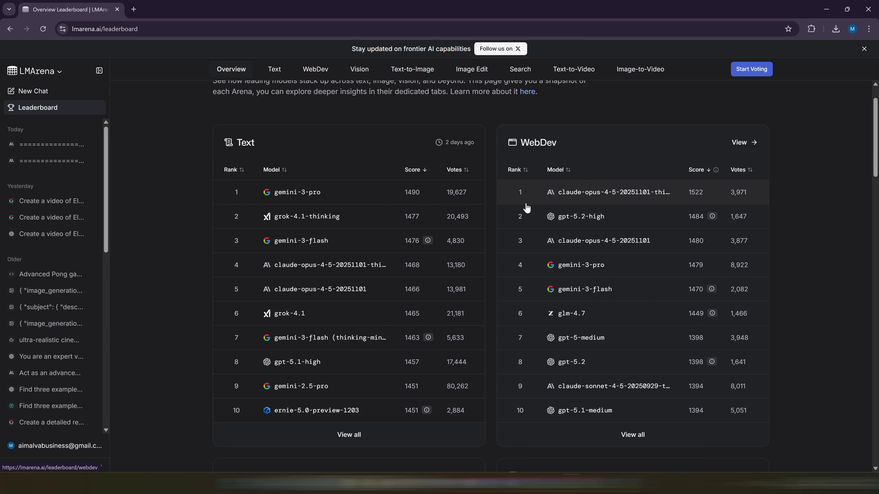
pyautogui.click(33, 91)
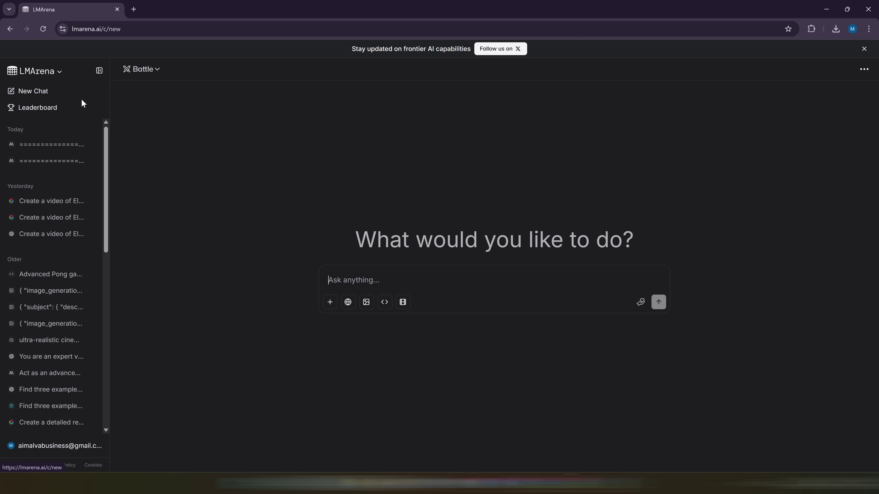
# Set the new chat to Direct Chat in Code mode with the claude-opus-4-5 thinking model
pyautogui.click(151, 73)
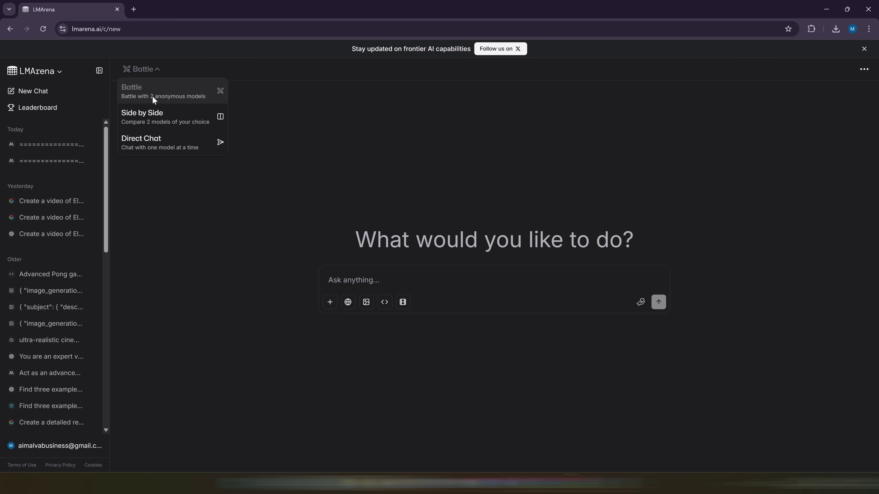
pyautogui.click(156, 141)
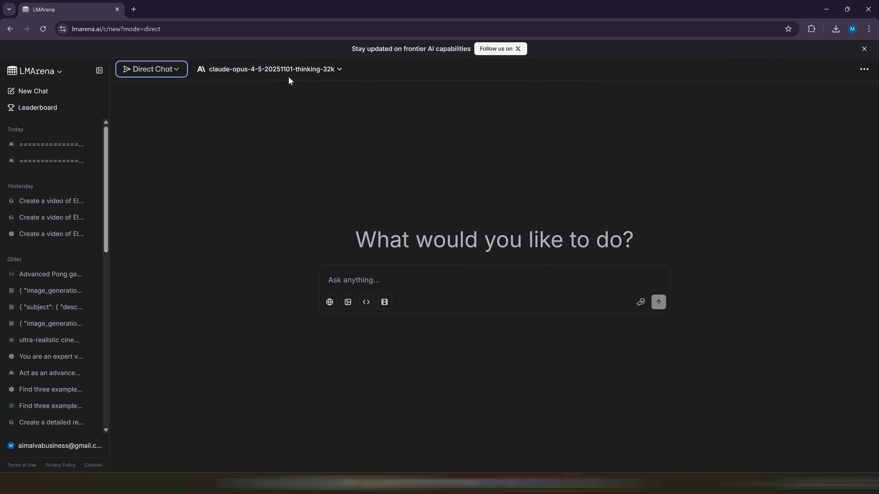
pyautogui.click(366, 302)
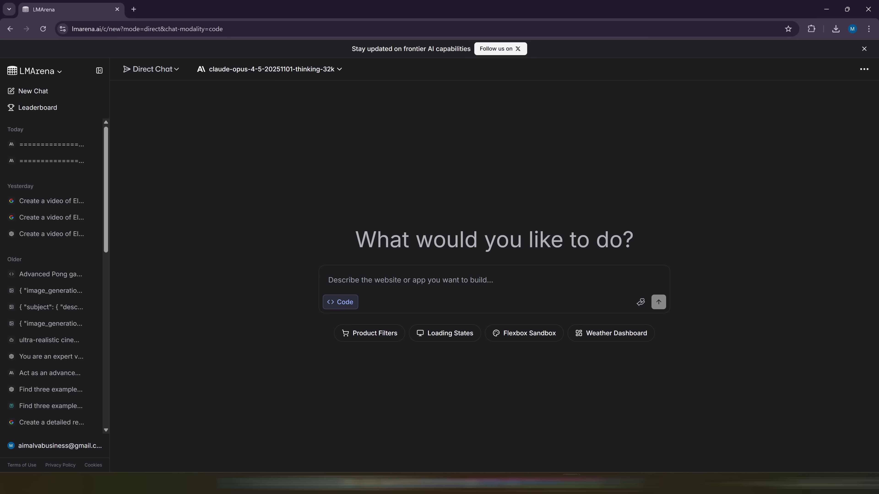
pyautogui.click(299, 71)
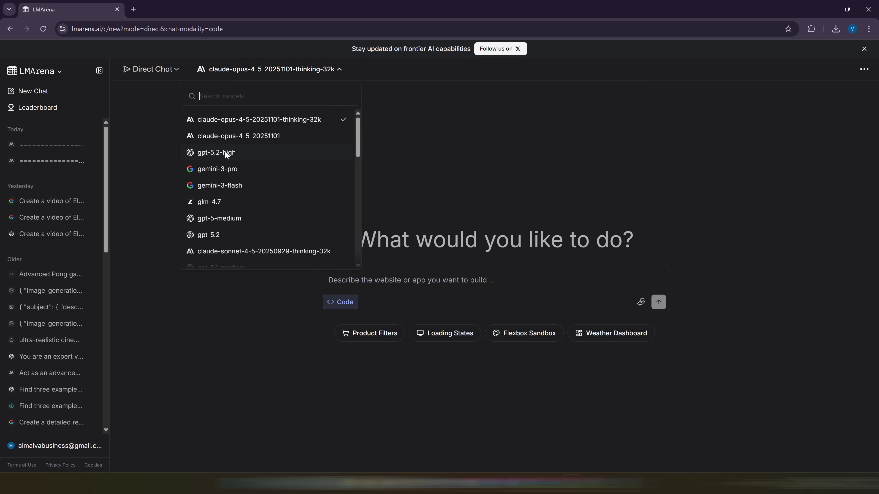
pyautogui.moveTo(360, 136)
pyautogui.mouseDown()
pyautogui.moveTo(365, 177)
pyautogui.moveTo(360, 128)
pyautogui.mouseUp()
pyautogui.click(285, 120)
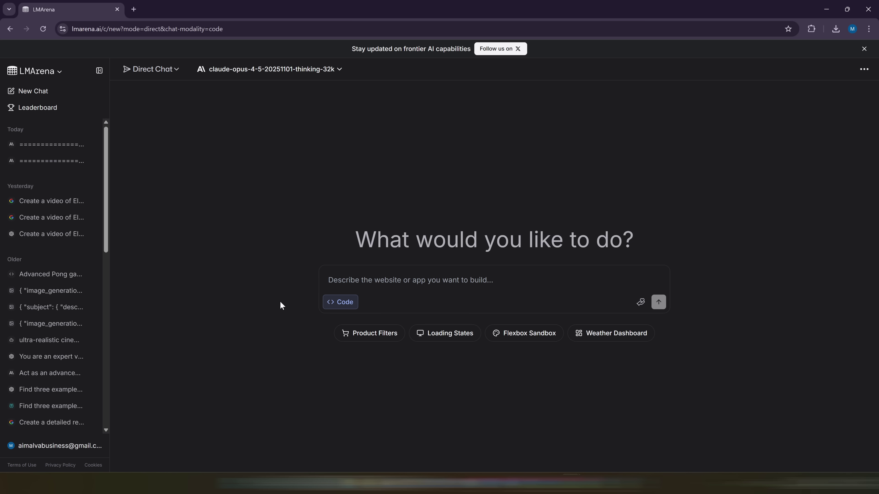
# Recheck the model list without changing it, then collapse the chat history sidebar
pyautogui.click(238, 70)
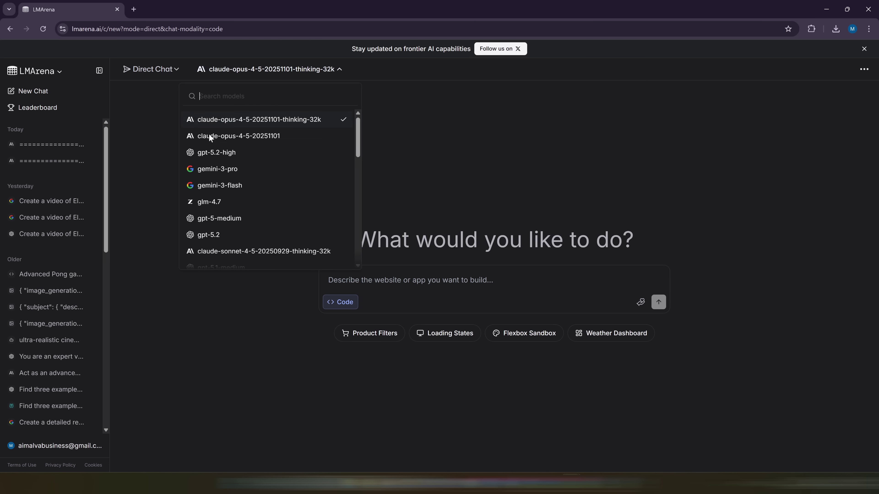
pyautogui.scroll(-5, 223, 182)
pyautogui.scroll(-6, 255, 209)
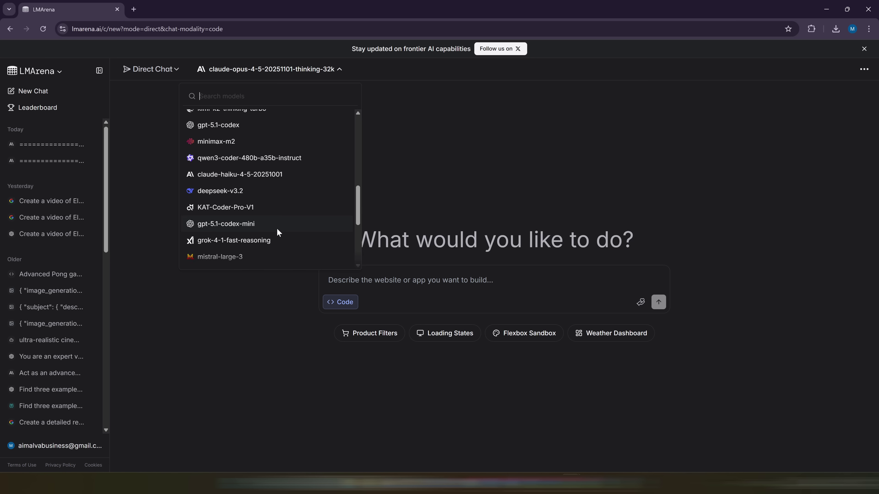
pyautogui.scroll(11, 330, 240)
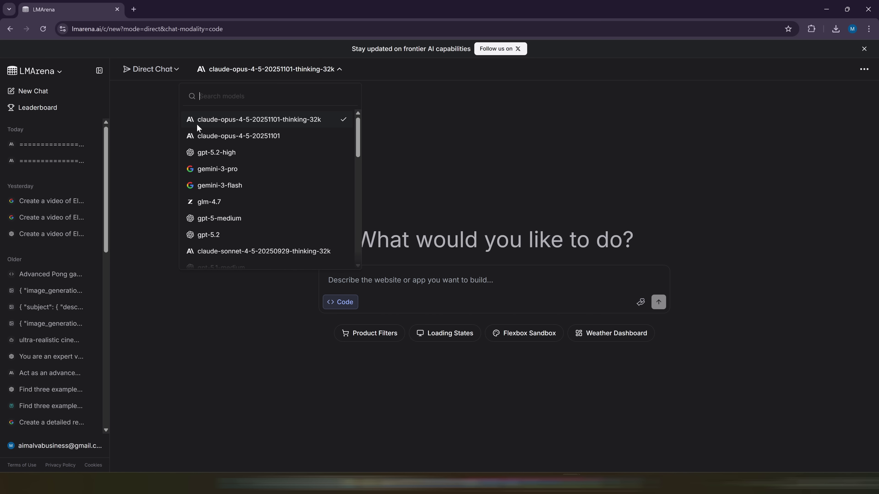
pyautogui.click(200, 123)
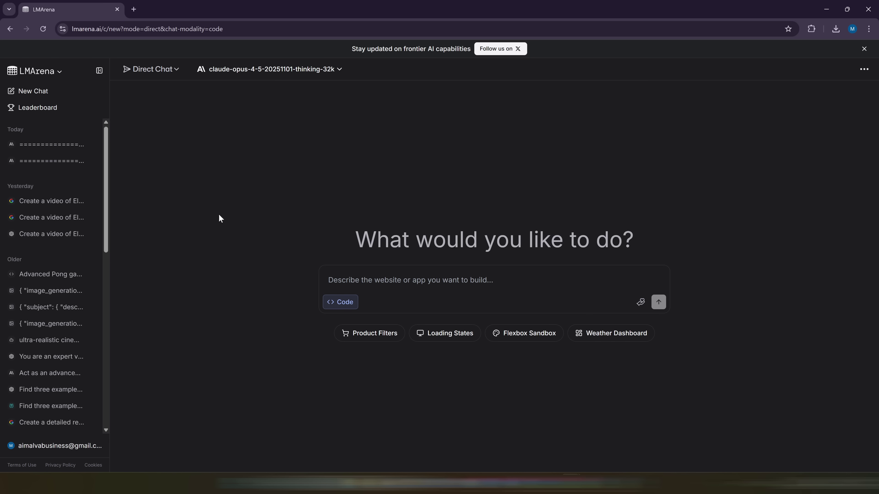
pyautogui.click(99, 71)
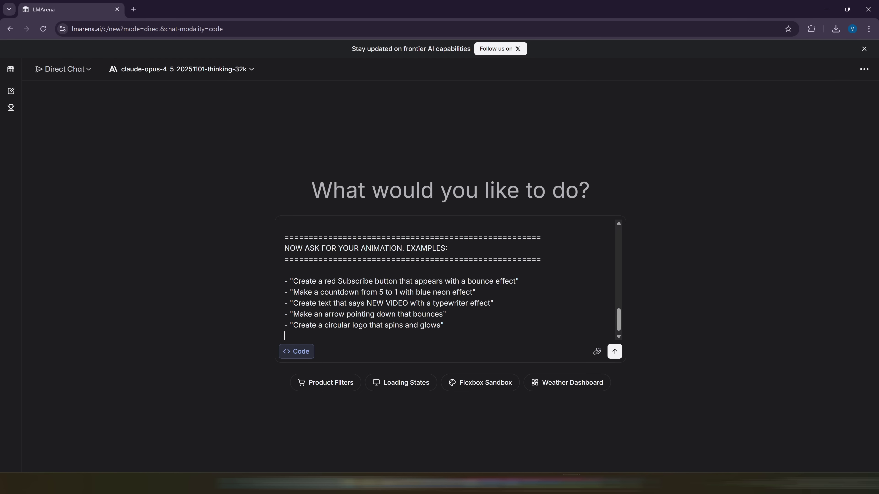
# Append the AI Processing loading-animation request to the Remotion prompt and send it
pyautogui.scroll(15, 419, 309)
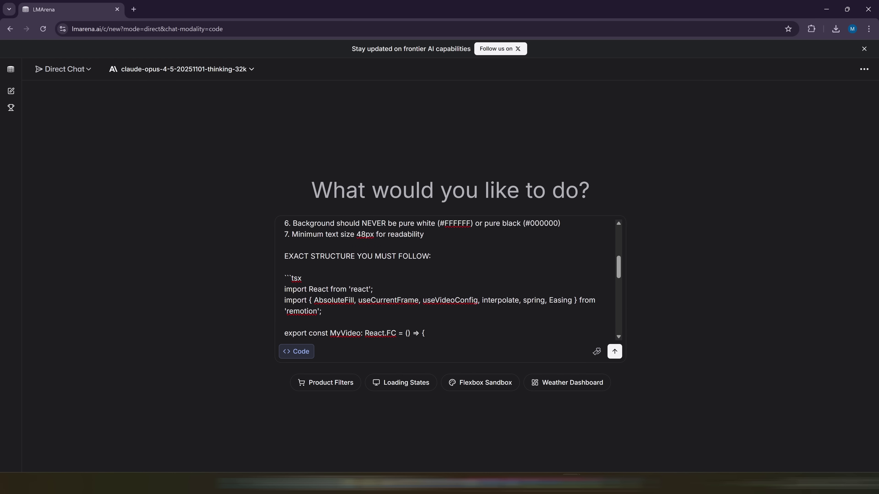
pyautogui.hotkey('ctrl', 'End')
pyautogui.write('Create an "AI Processing" loading animation. Show a brain icon made of connected dots and lines (neural network style) in the center. The connections should pulse with cyan light traveling along them. Around the brain, show a circular loading ring that rotates. Below, show text "AI ANALYZING..." with dots that animate in sequence (...). The brain nodes should occasionally flash brighter. Colors: cyan (#00ffff) and white on dark background (#0a0a1a). Duration: 5 seconds.')
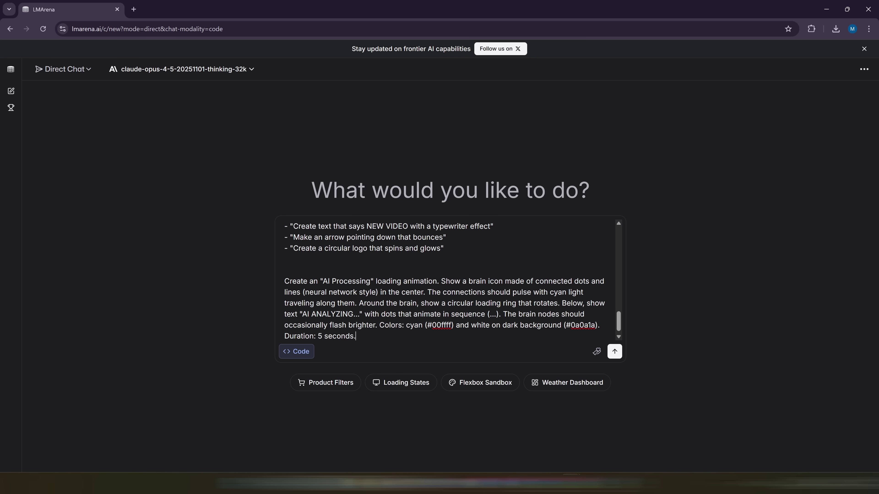
pyautogui.moveTo(356, 336); pyautogui.dragTo(272, 284)
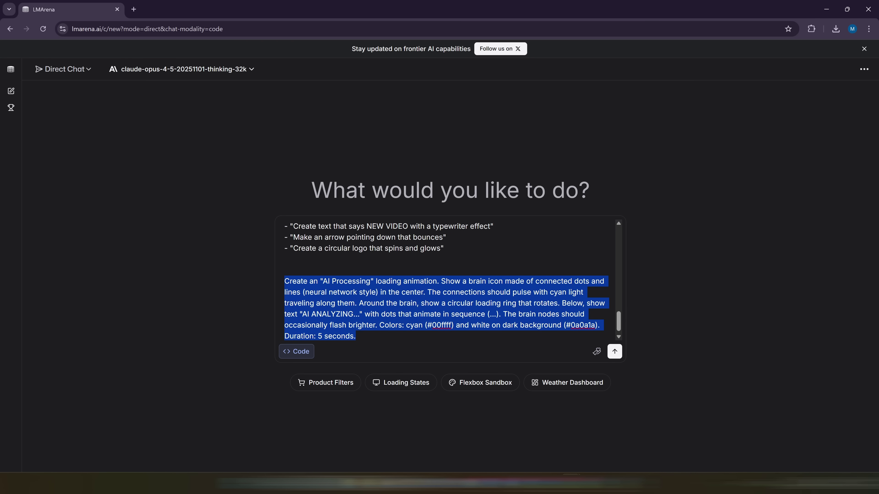
pyautogui.click(577, 345)
pyautogui.click(615, 352)
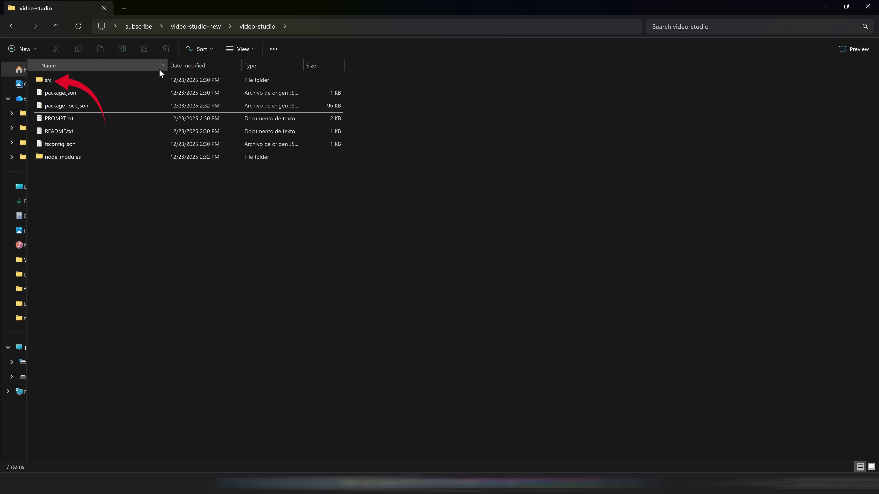
# Replace the contents of src\MyVideo.tsx with the generated Remotion animation code
pyautogui.doubleClick(68, 80)
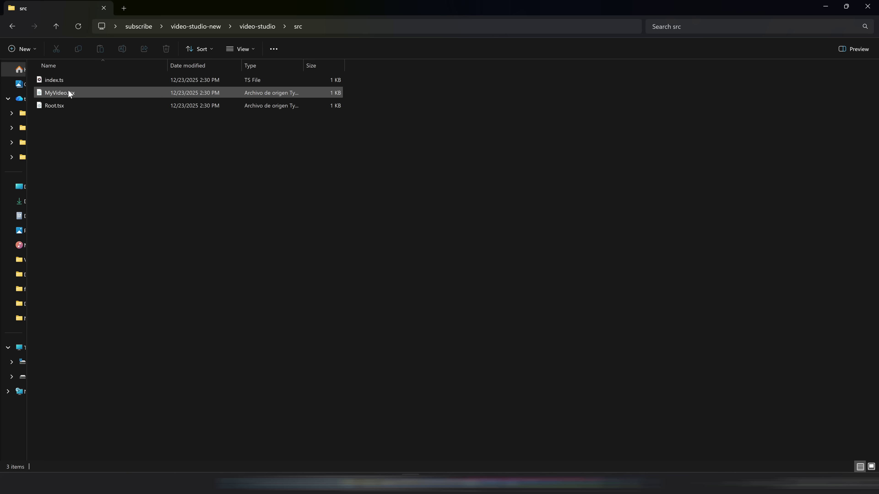
pyautogui.click(69, 92)
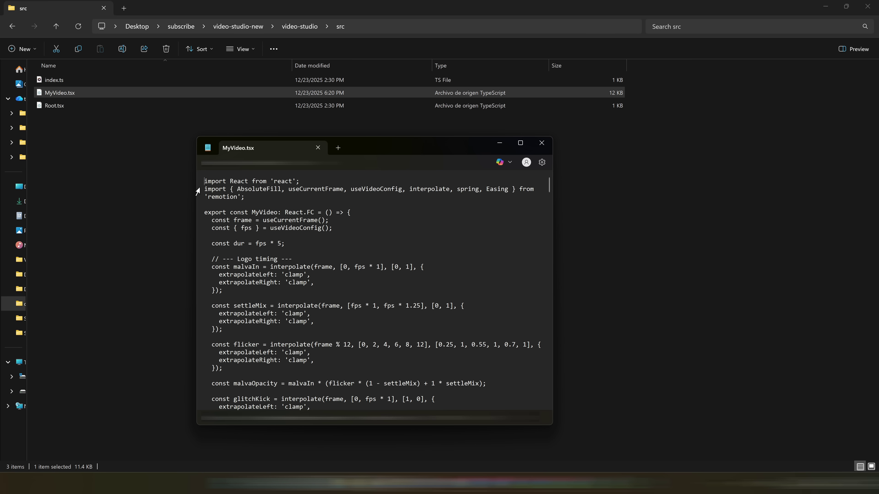
pyautogui.hotkey('ctrl', 'a')
pyautogui.press('Delete')
pyautogui.hotkey('ctrl', 'v')
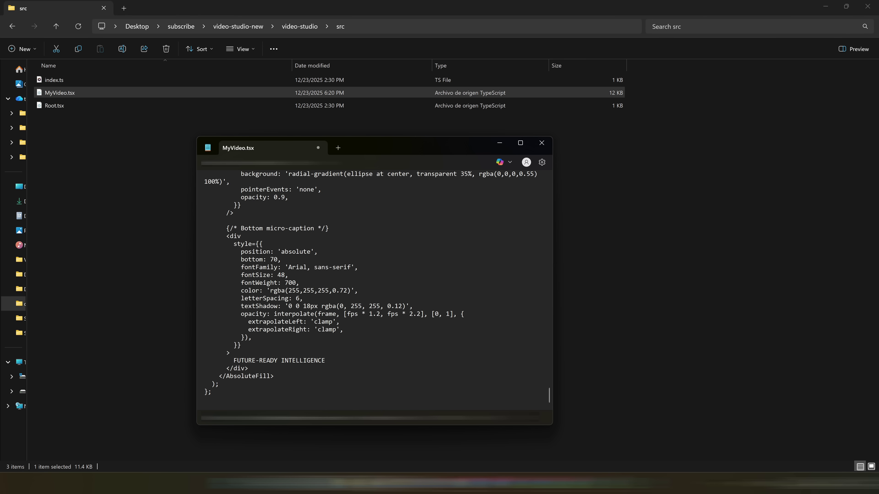
pyautogui.scroll(10, 551, 403)
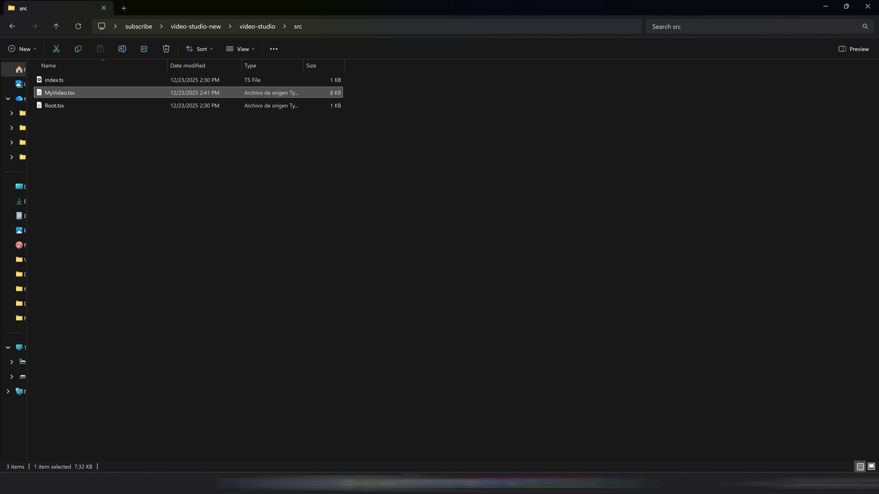
# Open a Command Prompt in the src folder and start npm run build to render out/video.mp4
pyautogui.click(113, 26)
pyautogui.write('cmd')
pyautogui.press('Return')
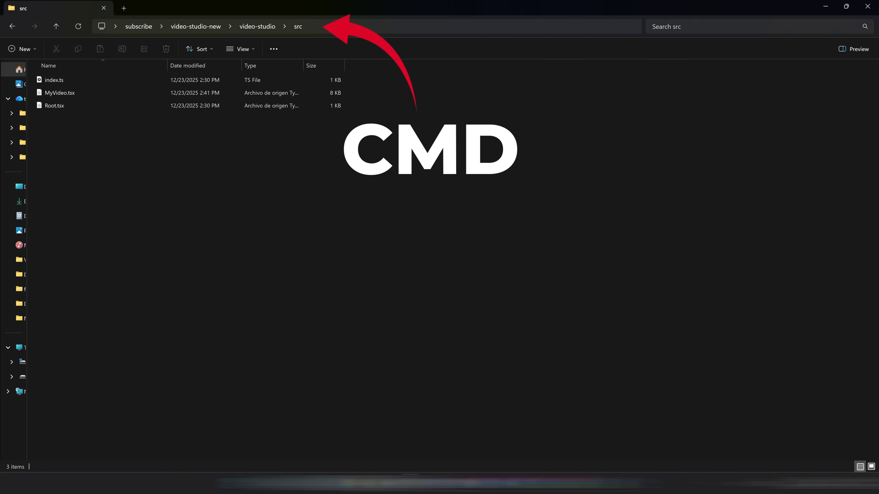
pyautogui.write('npm run build')
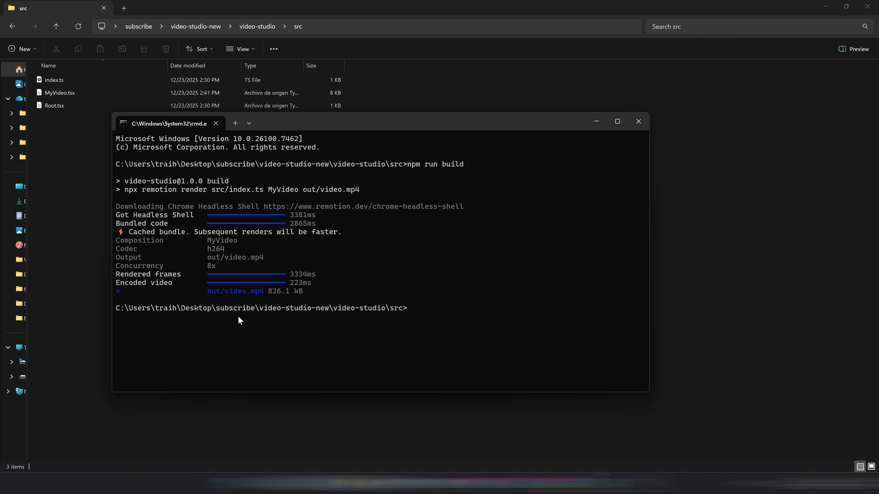
pyautogui.click(240, 28)
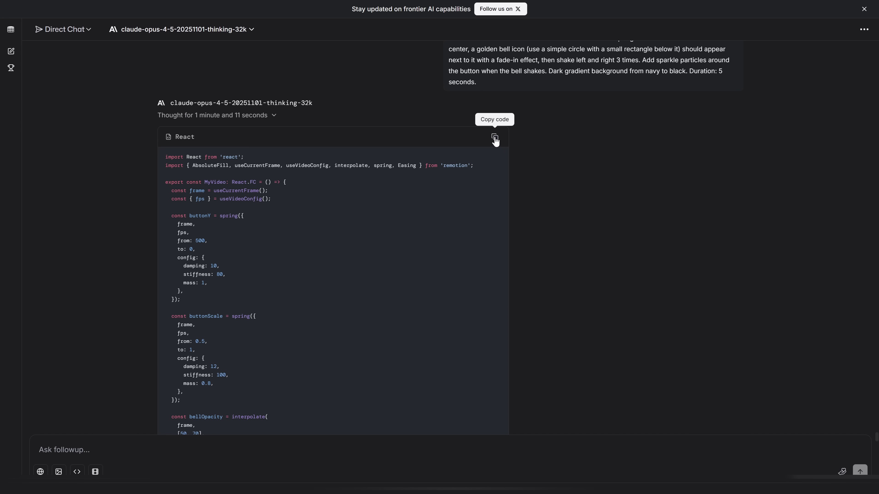
# Paste LMArena's copied animation code over MyVideo.tsx, rerun the build, and open the rendered video
pyautogui.click(494, 138)
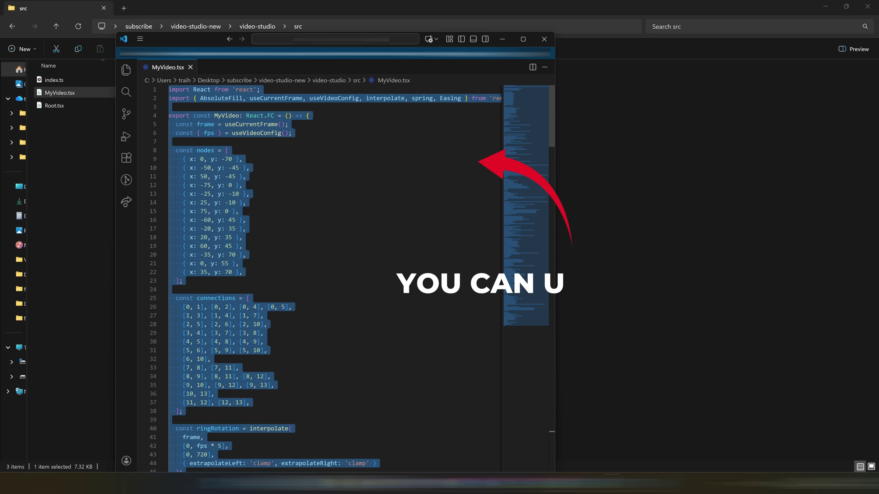
pyautogui.press('BackSpace')
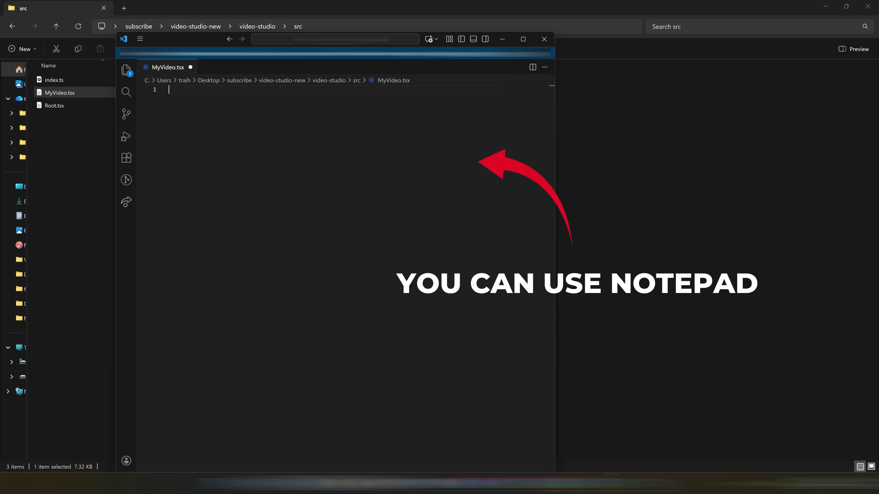
pyautogui.hotkey('ctrl', 'v')
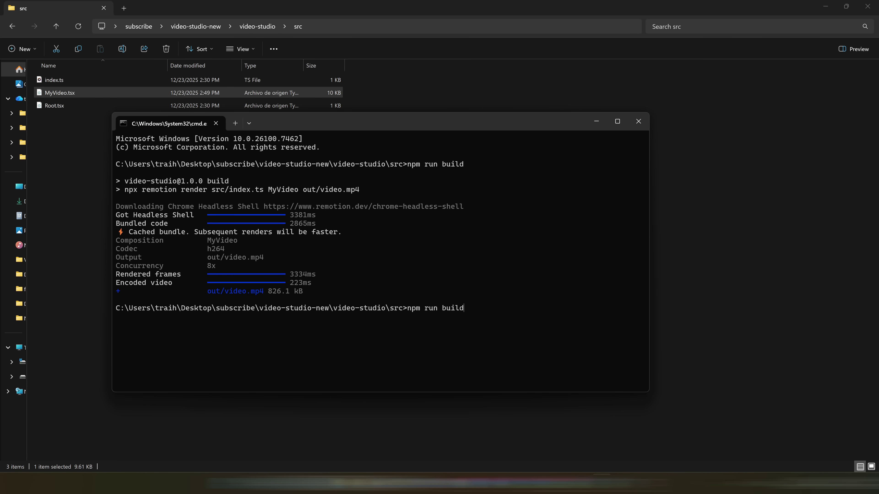
pyautogui.press('Return')
pyautogui.click(596, 122)
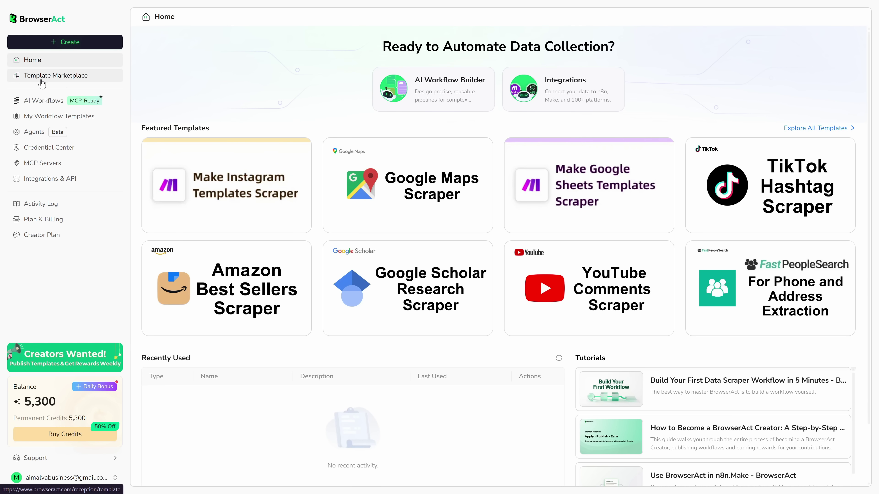
# Create a workflow from the Google News Scraper template in the Template Marketplace
pyautogui.click(41, 80)
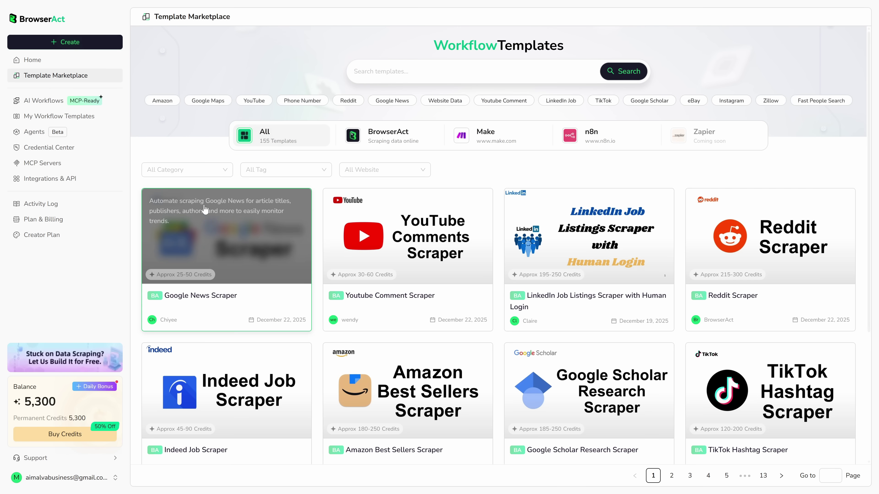
pyautogui.click(205, 209)
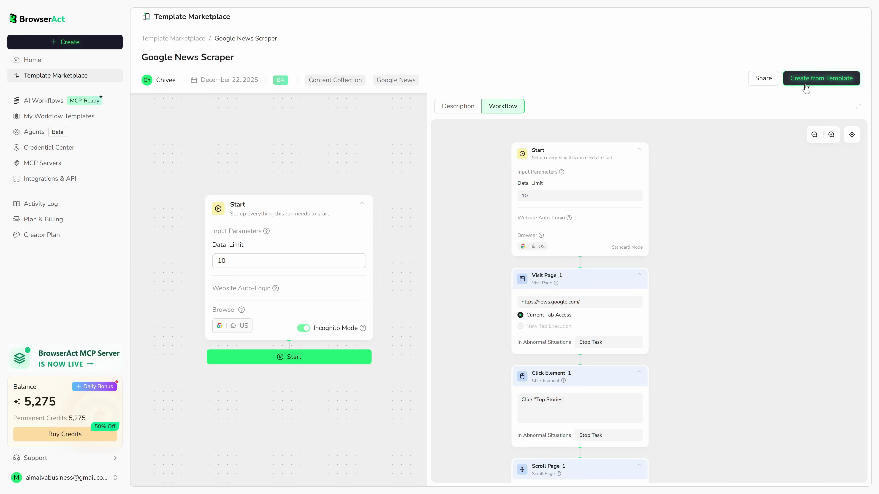
pyautogui.click(805, 89)
# Insert a Scroll to Element step after Click Element_1, test-run the workflow, and view the output CSV
pyautogui.click(386, 296)
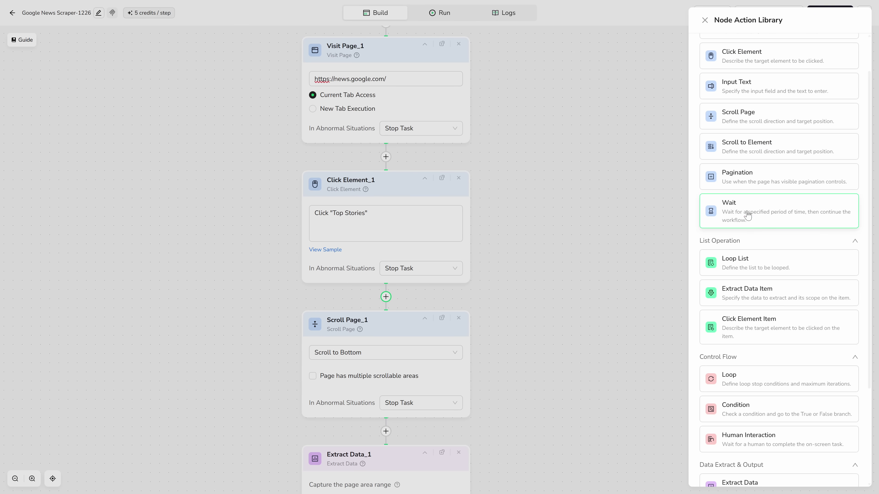
pyautogui.click(778, 153)
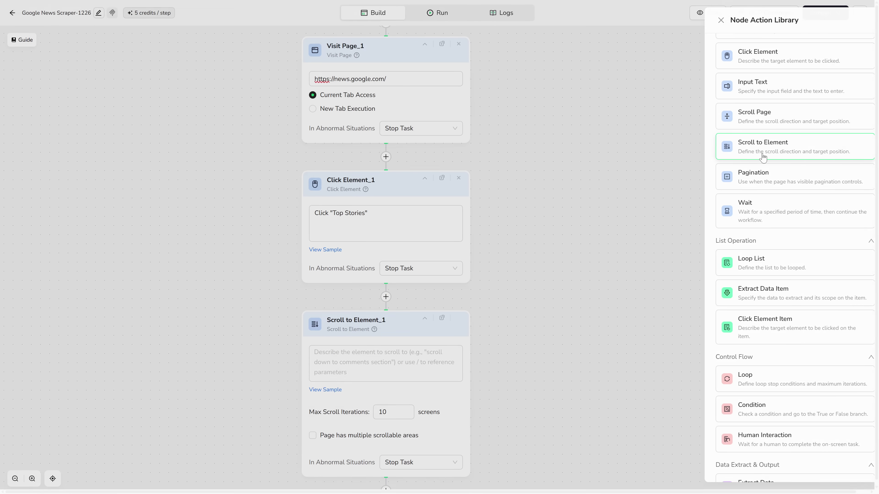
pyautogui.click(712, 13)
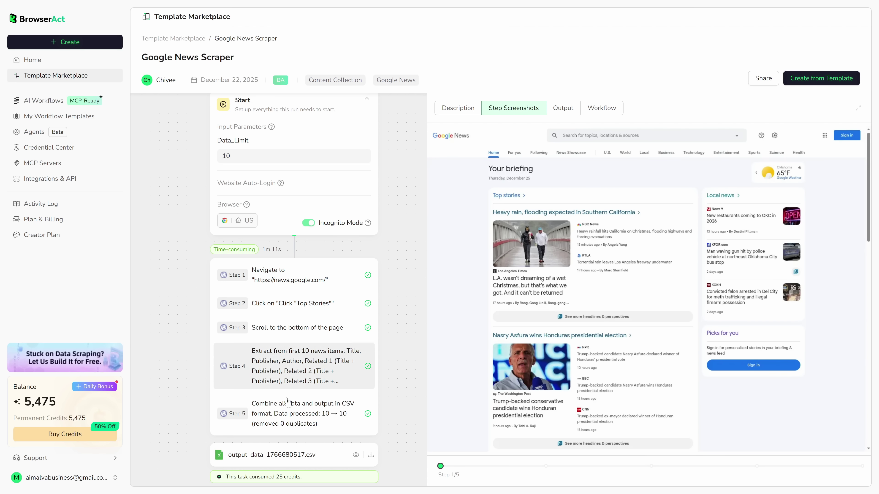
pyautogui.click(356, 456)
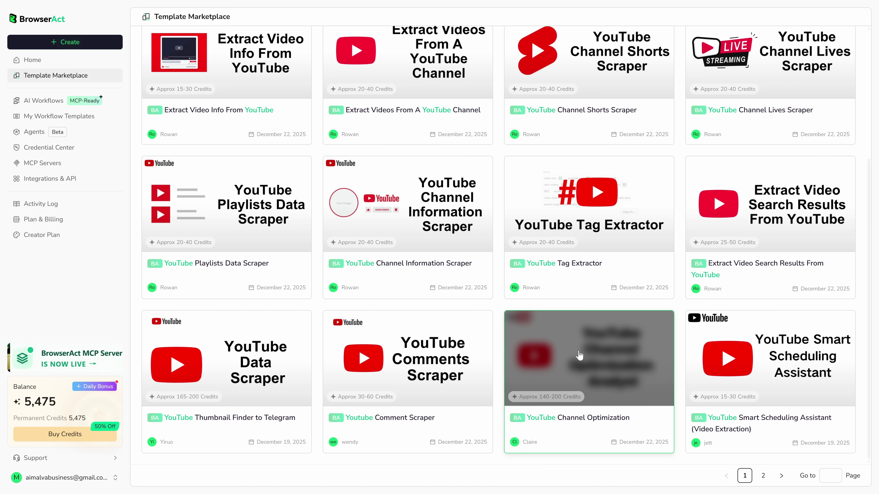
# Run the YouTube Channel Optimization template on the channel and scroll through its JSON of video titles and reviews
pyautogui.click(602, 364)
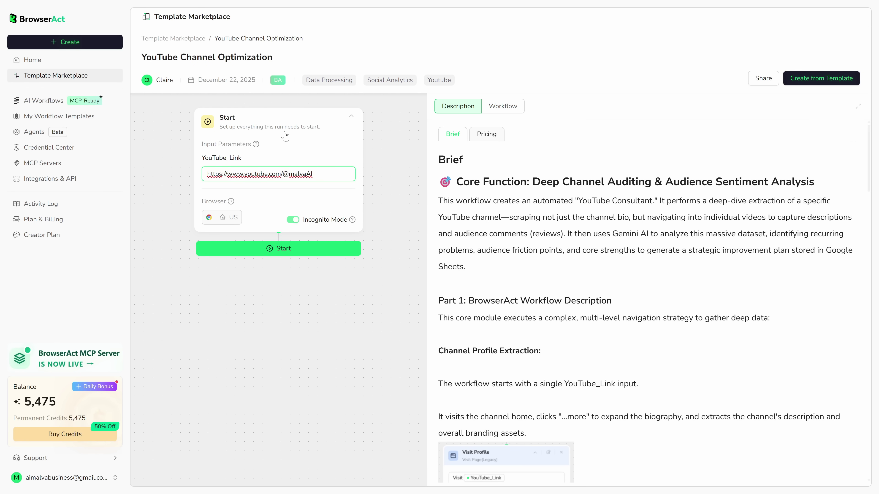
pyautogui.click(272, 255)
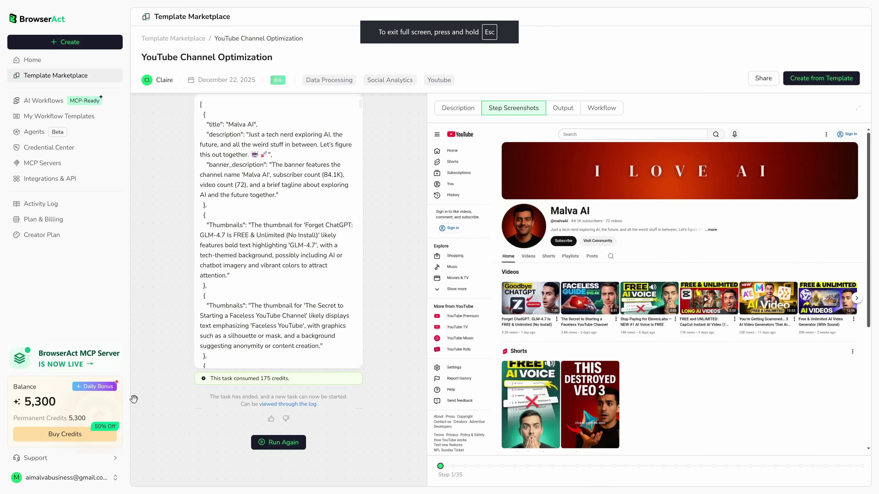
pyautogui.scroll(-15, 287, 315)
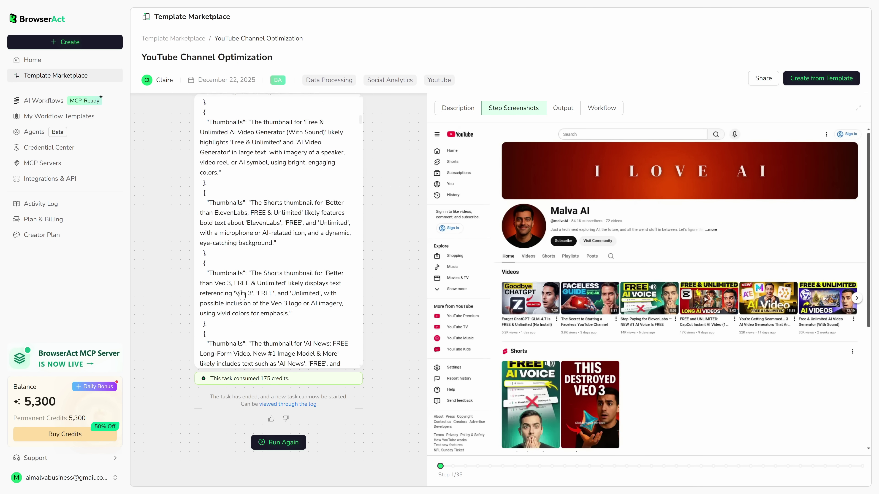
pyautogui.scroll(-10, 292, 313)
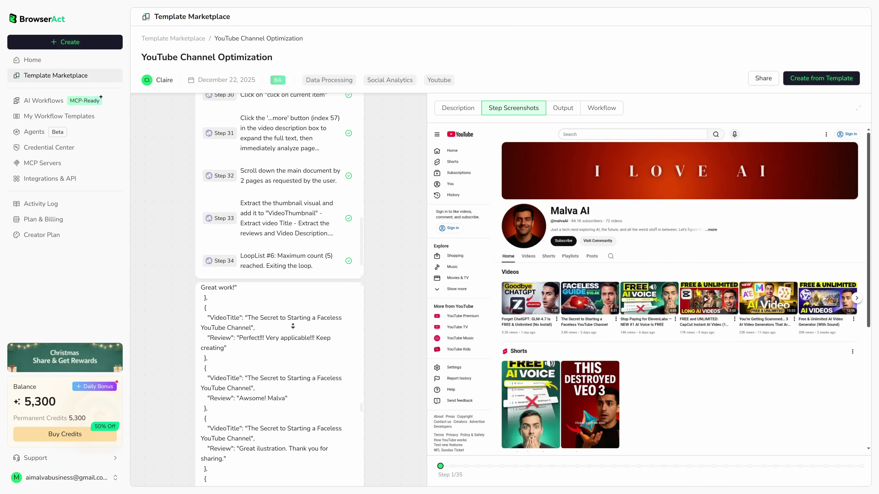
pyautogui.scroll(-10, 294, 309)
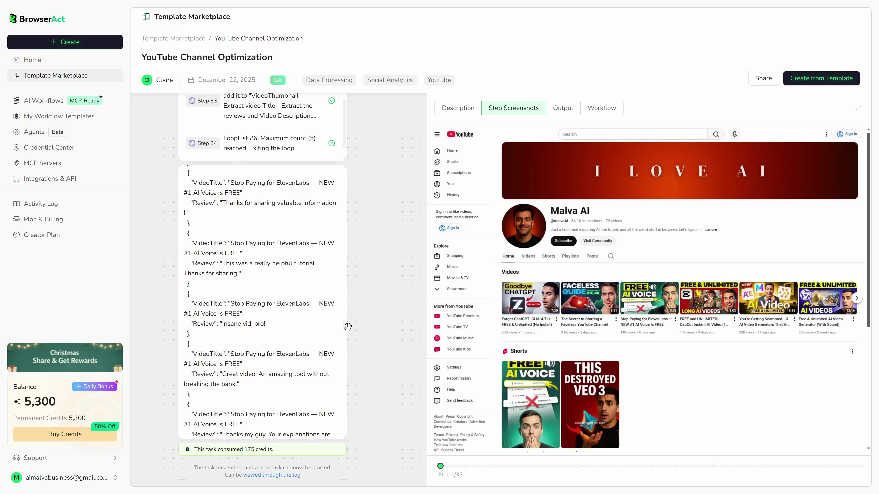
pyautogui.moveTo(345, 327); pyautogui.dragTo(359, 460)
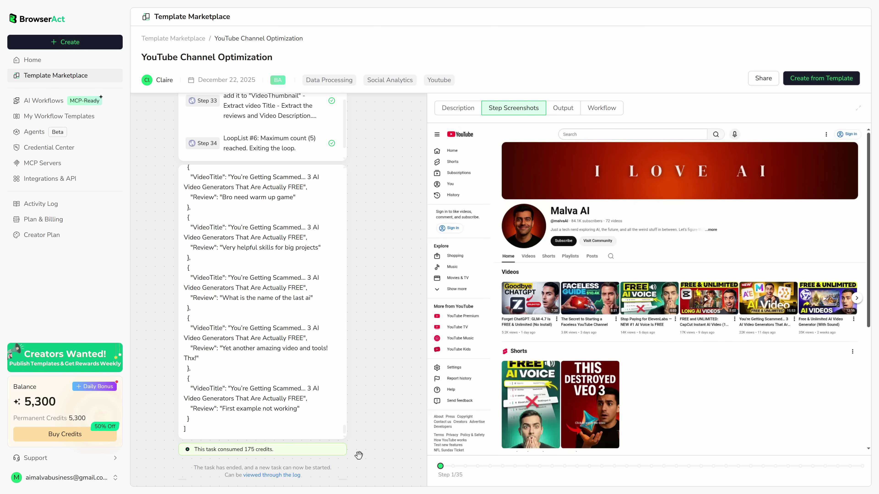
pyautogui.scroll(5, 290, 314)
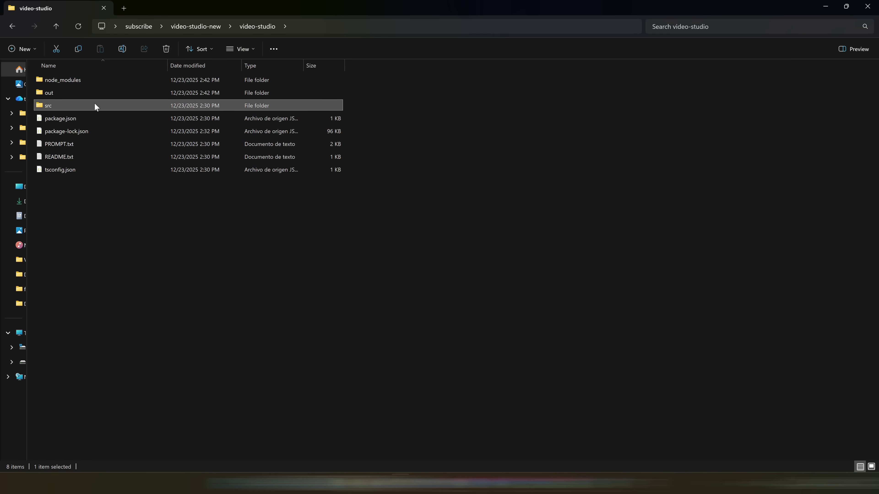
# Replace the contents of src/MyVideo.tsx with the copied animation code and open the out folder
pyautogui.doubleClick(94, 103)
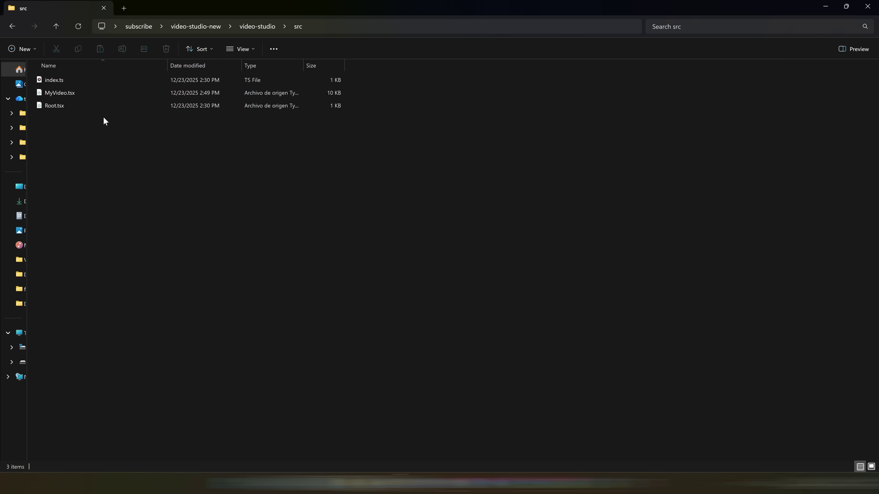
pyautogui.doubleClick(108, 93)
pyautogui.hotkey('ctrl', 'a')
pyautogui.hotkey('ctrl', 'v')
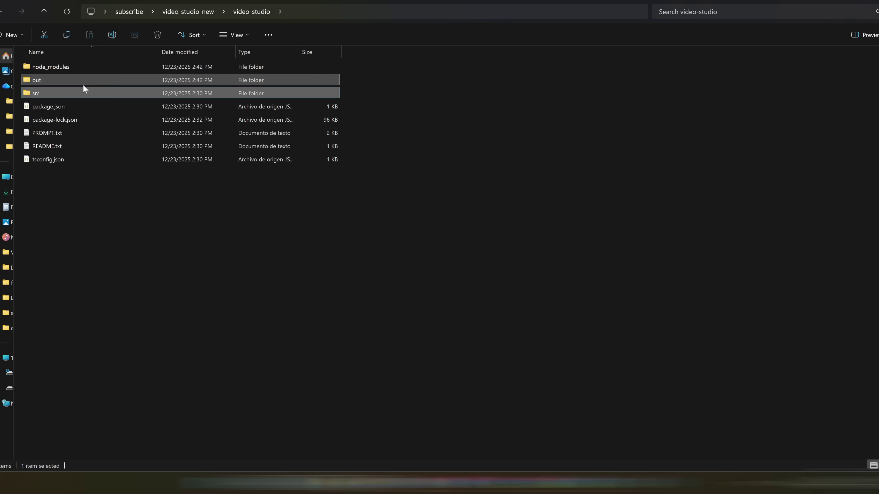
pyautogui.doubleClick(83, 79)
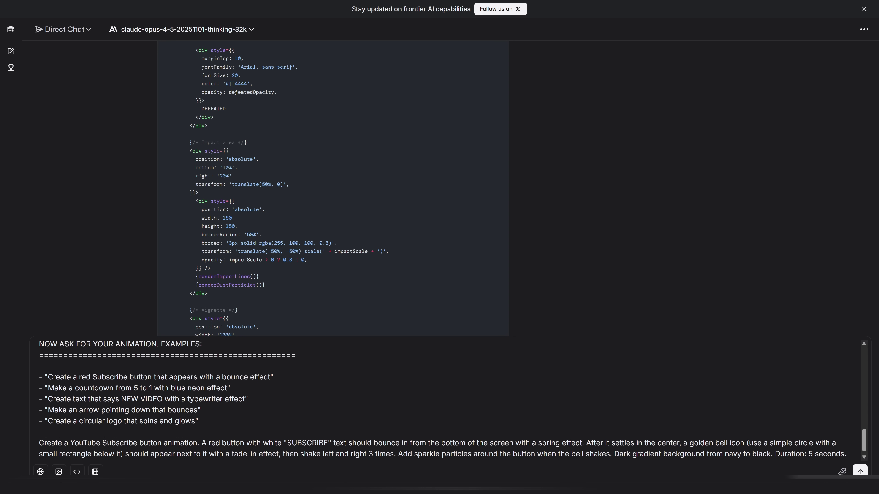
# Send the MALVA AI animation request, paste Claude's generated code into MyVideo.tsx, and rebuild out/video.mp4
pyautogui.press('Return')
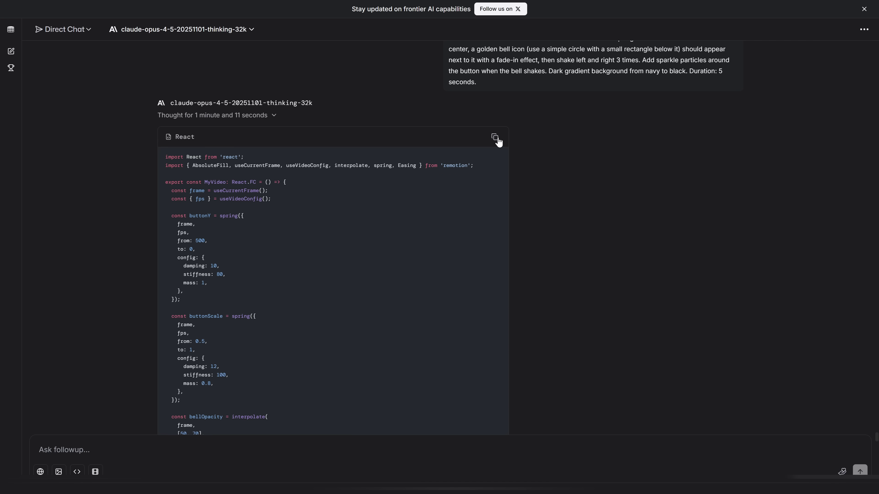
pyautogui.click(495, 137)
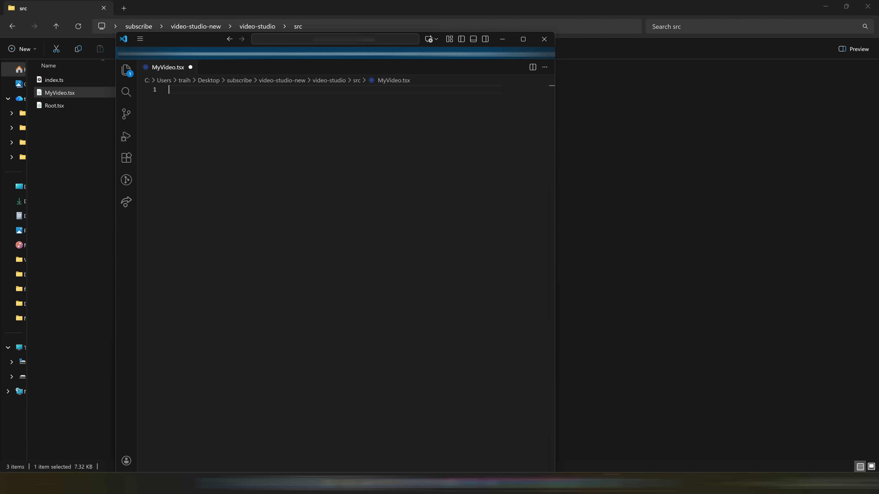
pyautogui.hotkey('ctrl', 'v')
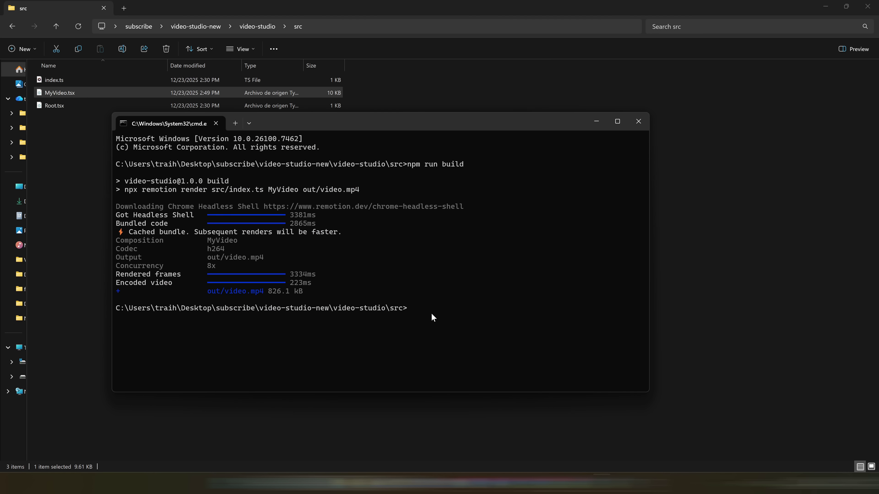
pyautogui.press('Up')
pyautogui.press('Return')
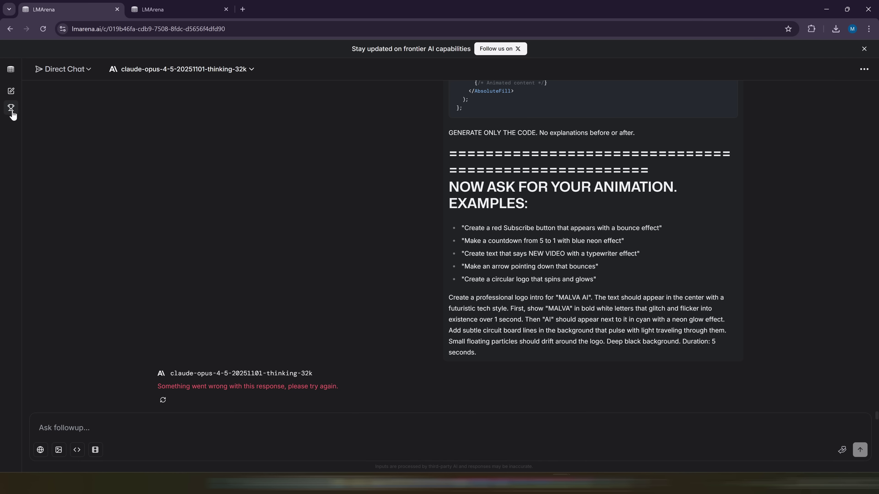
# Look through the WebDev model rankings on the LMArena leaderboard
pyautogui.moveTo(11, 112)
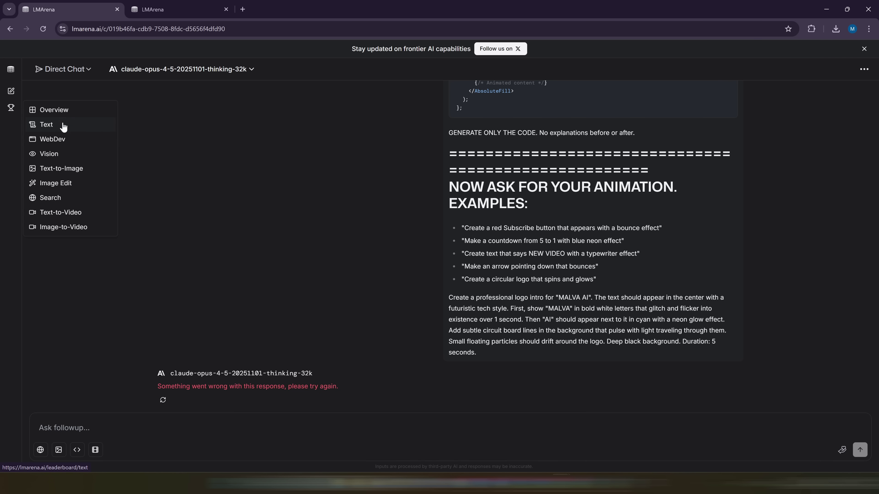
pyautogui.click(63, 139)
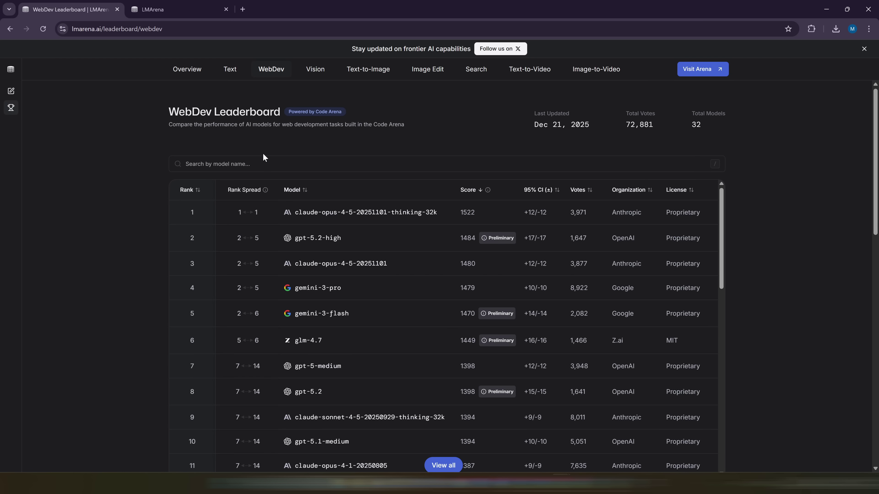
pyautogui.scroll(-1, 342, 197)
pyautogui.scroll(1, 311, 222)
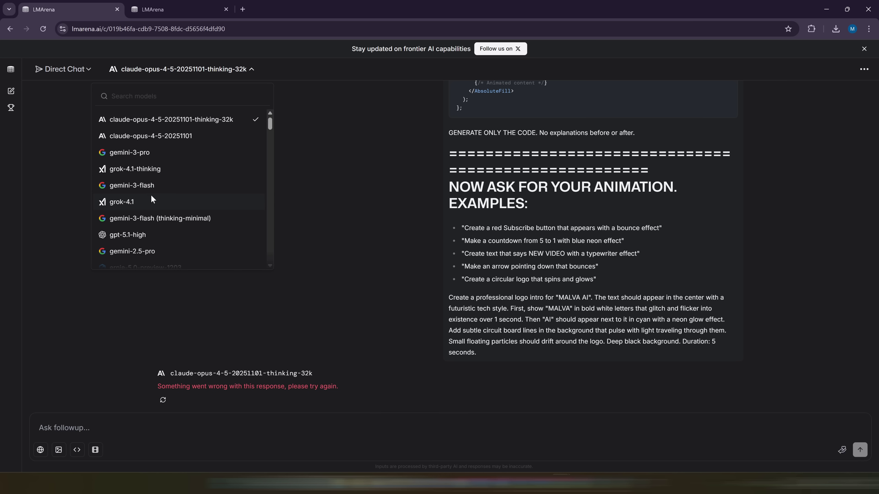
pyautogui.scroll(-5, 150, 200)
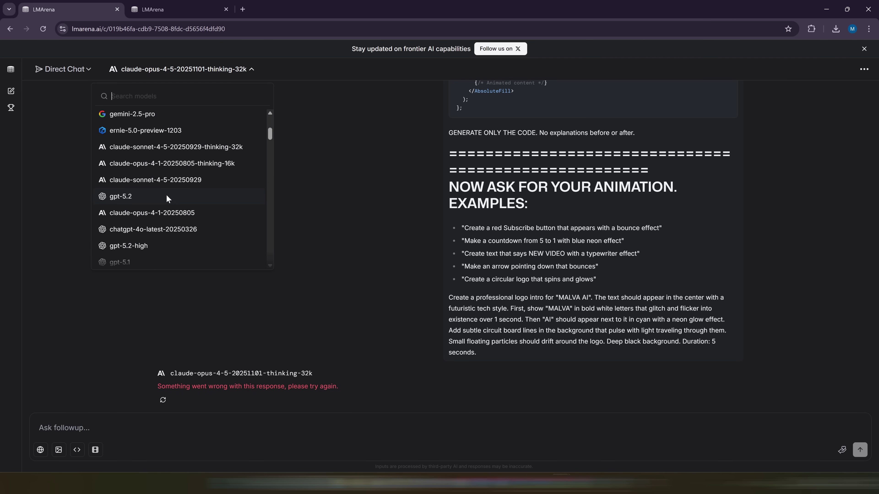
pyautogui.scroll(-2, 167, 195)
# Switch the chat model to gpt-5.2-high and resend the MALVA AI animation prompt
pyautogui.click(114, 200)
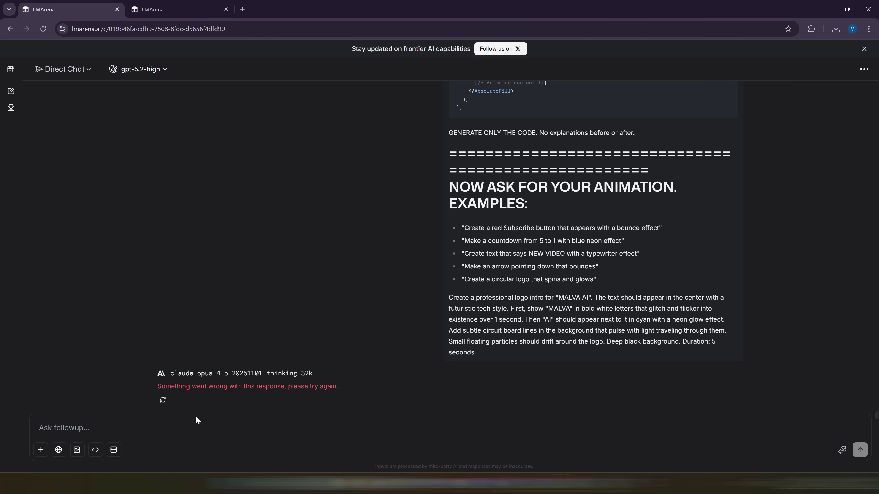
pyautogui.hotkey('ctrl', 'v')
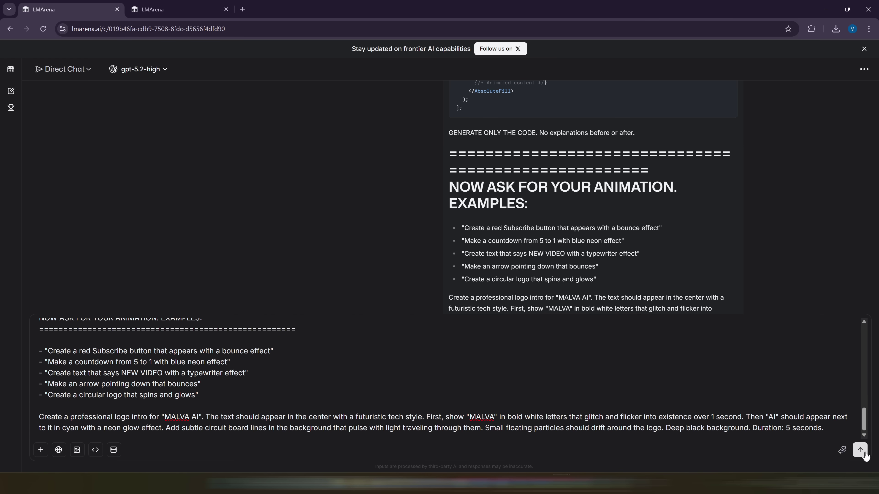
pyautogui.click(860, 450)
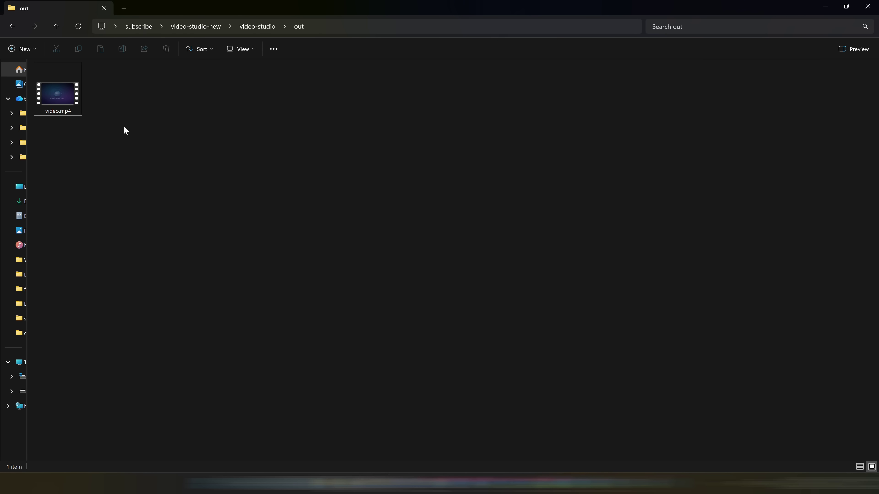
# Play video.mp4 from the out folder to watch the KEY POINT lightbulb animation, then return to the chat
pyautogui.doubleClick(58, 92)
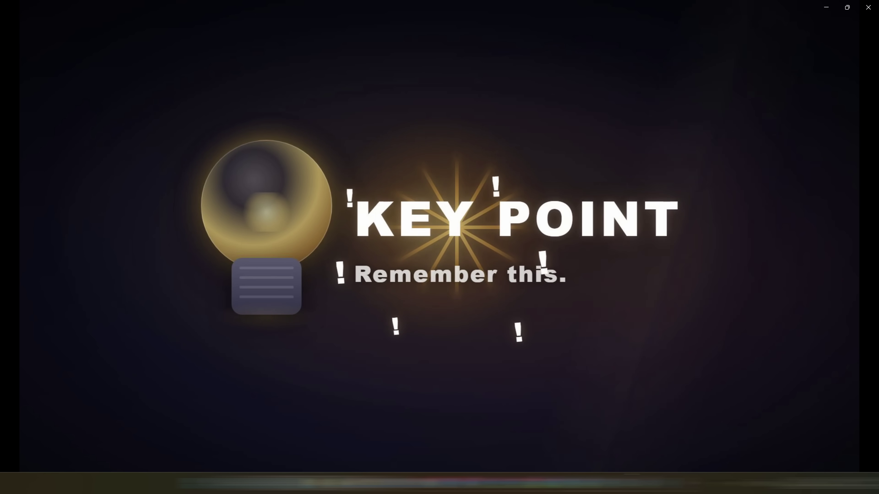
pyautogui.hotkey('alt', 'Tab')
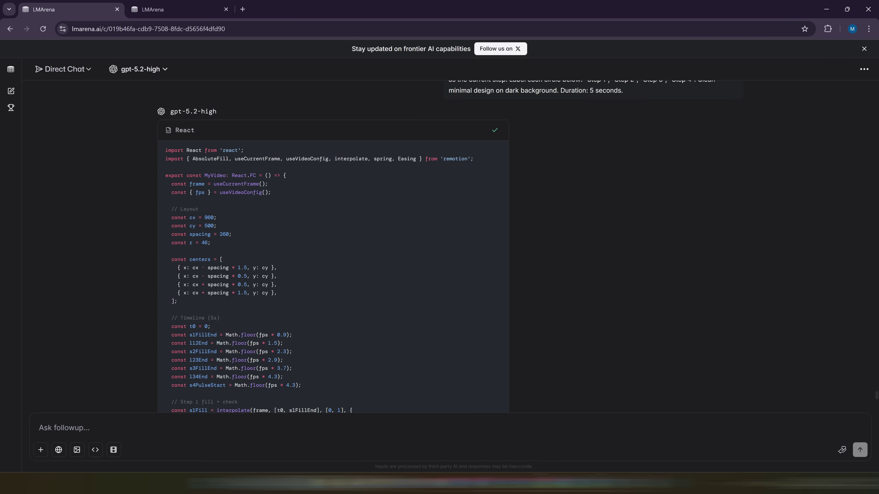
# Replace MyVideo.tsx's code with gpt-5.2-high's progress-steps code
pyautogui.click(582, 485)
pyautogui.hotkey('ctrl', 'a')
pyautogui.hotkey('ctrl', 'v')
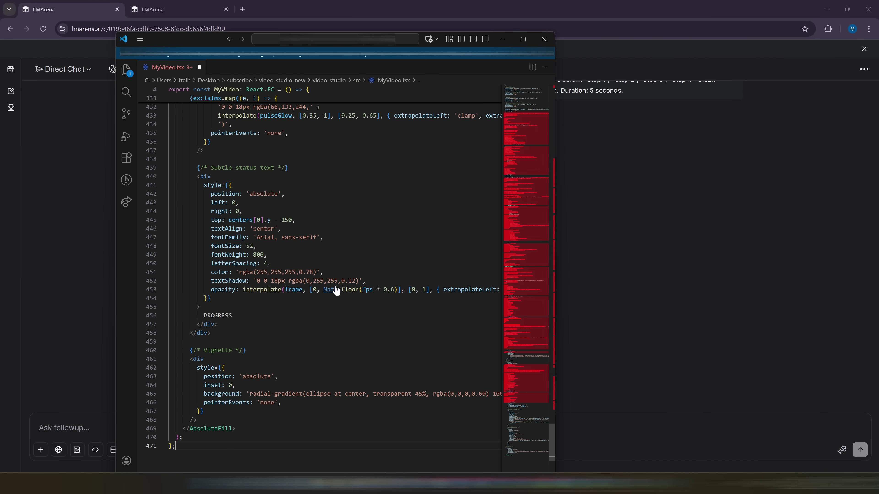
pyautogui.click(502, 39)
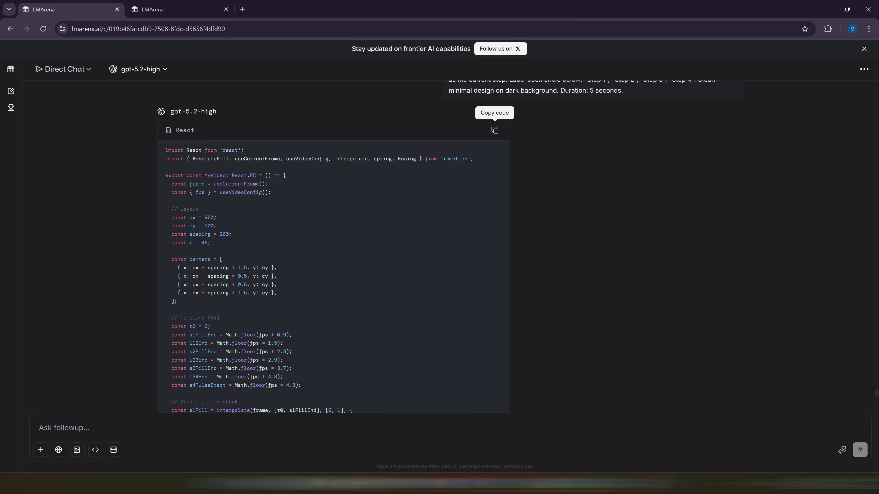
# Rerun npm run build and play the new video.mp4 showing Step 1 to Step 4
pyautogui.hotkey('alt', 'Tab')
pyautogui.press('Up')
pyautogui.press('Return')
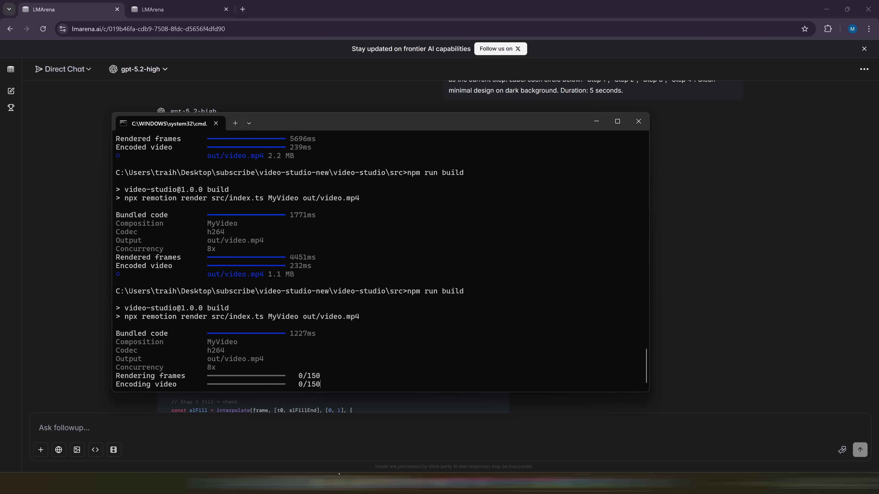
pyautogui.moveTo(380, 485)
pyautogui.click(380, 484)
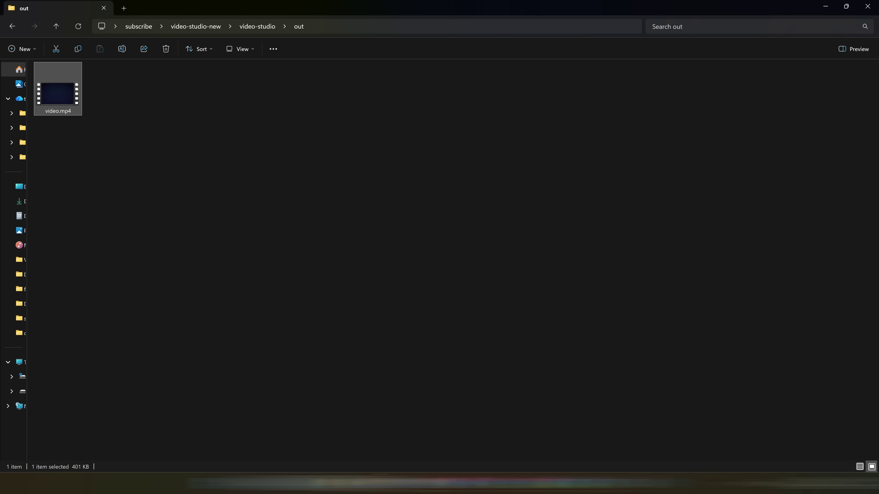
pyautogui.doubleClick(75, 96)
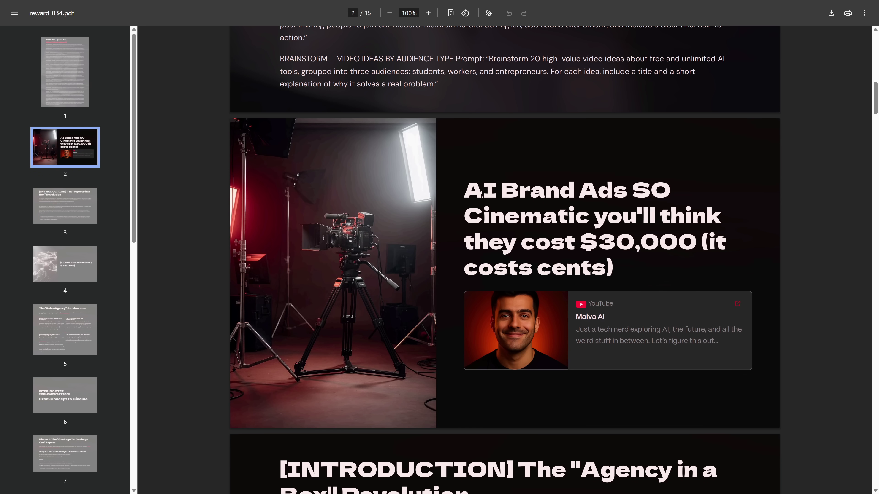
# Browse reward_034.pdf, selecting the first prompt paragraph on page 1 and jumping to page 3
pyautogui.scroll(1, 558, 221)
pyautogui.moveTo(465, 235); pyautogui.dragTo(620, 322)
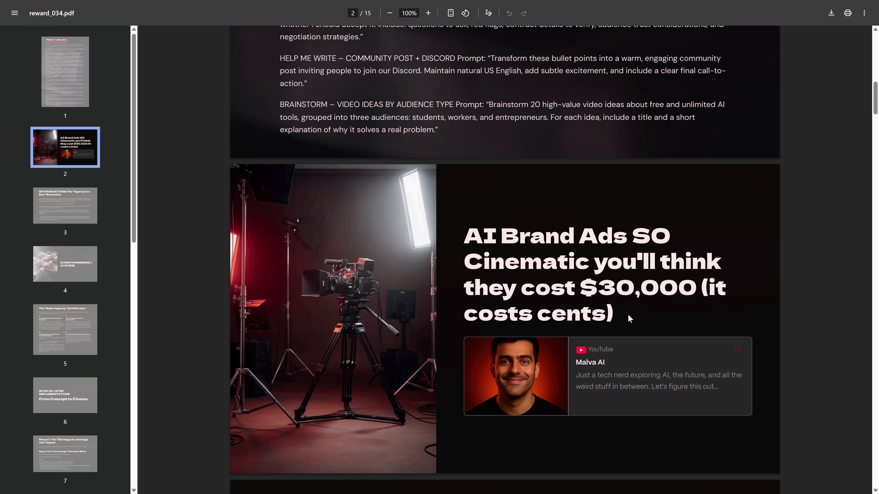
pyautogui.press('Home')
pyautogui.moveTo(292, 120); pyautogui.dragTo(344, 162)
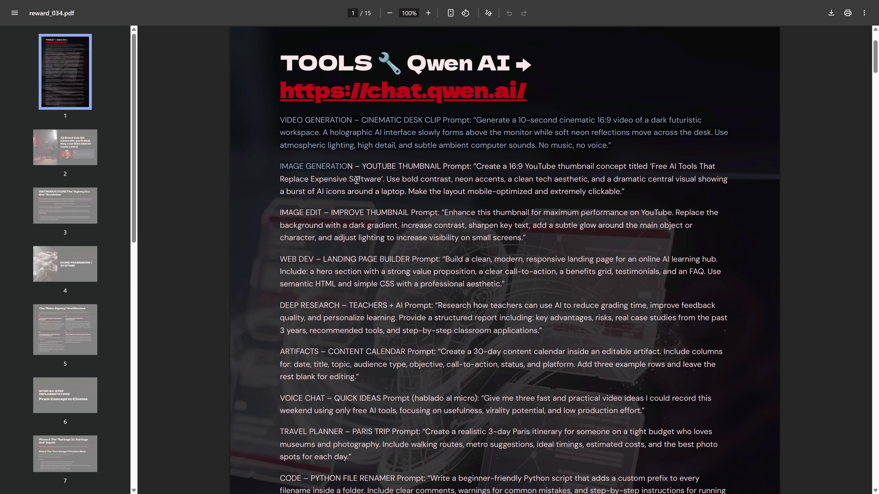
pyautogui.press('Right')
pyautogui.press('Right')
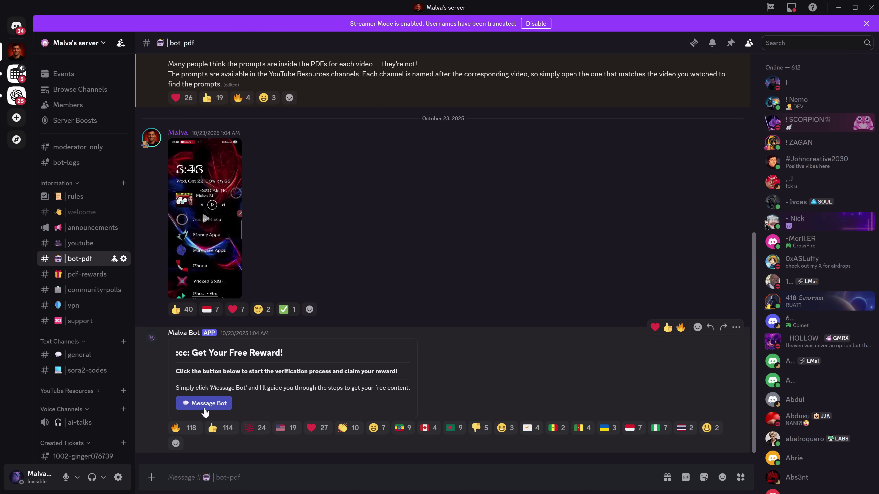
# Start reward verification with the bot and send it the YouTube video link in its DM
pyautogui.click(204, 405)
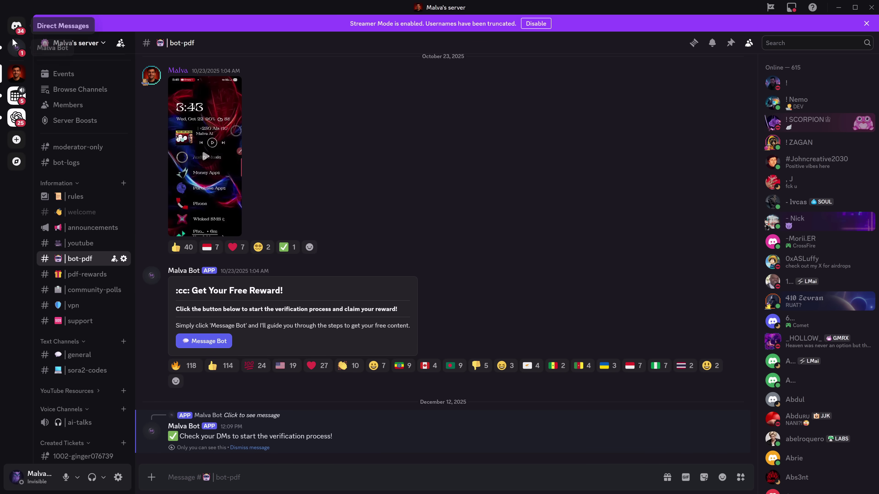
pyautogui.click(18, 54)
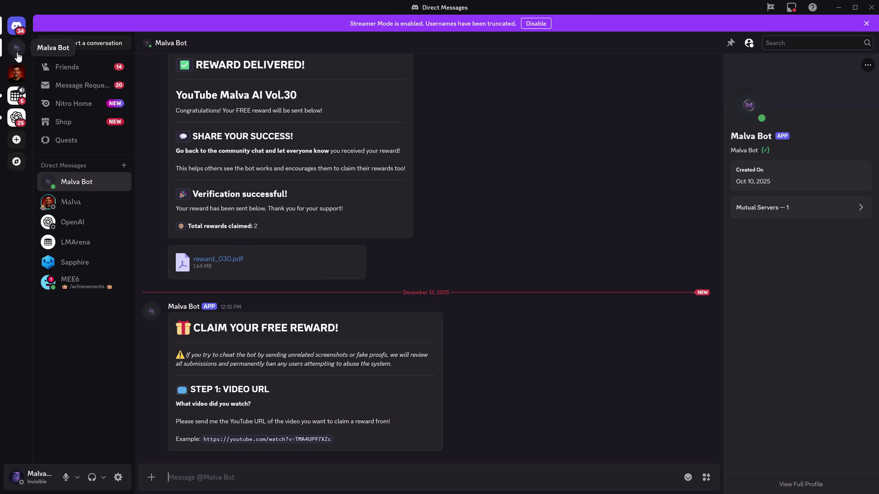
pyautogui.write('https://www.youtube.com/watch?v=U2JUXqn_Yg0')
pyautogui.press('Return')
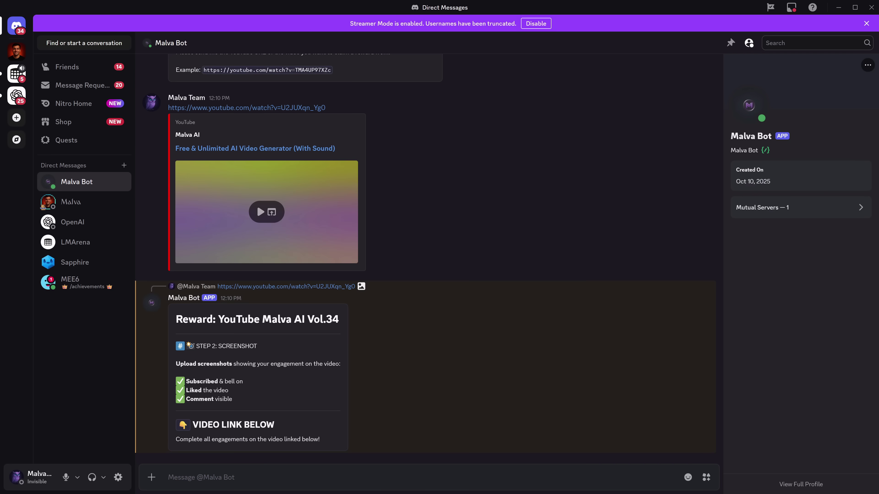
# Paste the engagement screenshot, preview it enlarged, and send it to the reward bot
pyautogui.hotkey('ctrl', 'v')
pyautogui.click(200, 421)
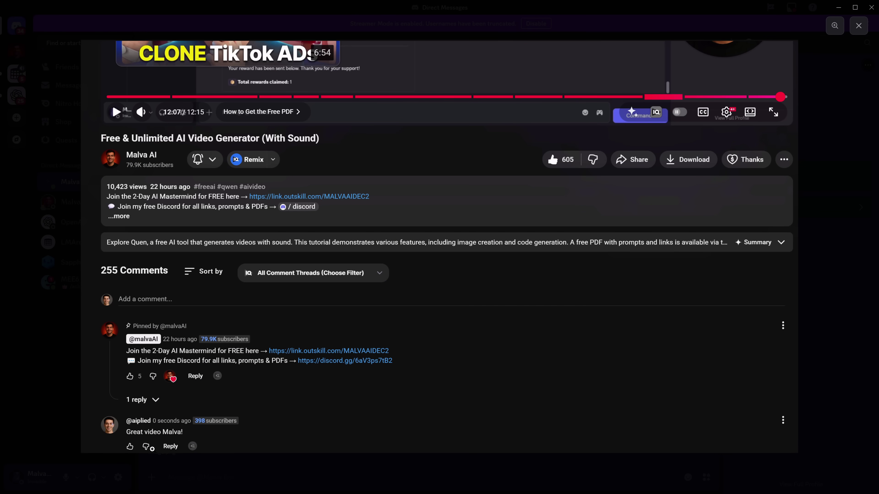
pyautogui.press('Escape')
pyautogui.press('Return')
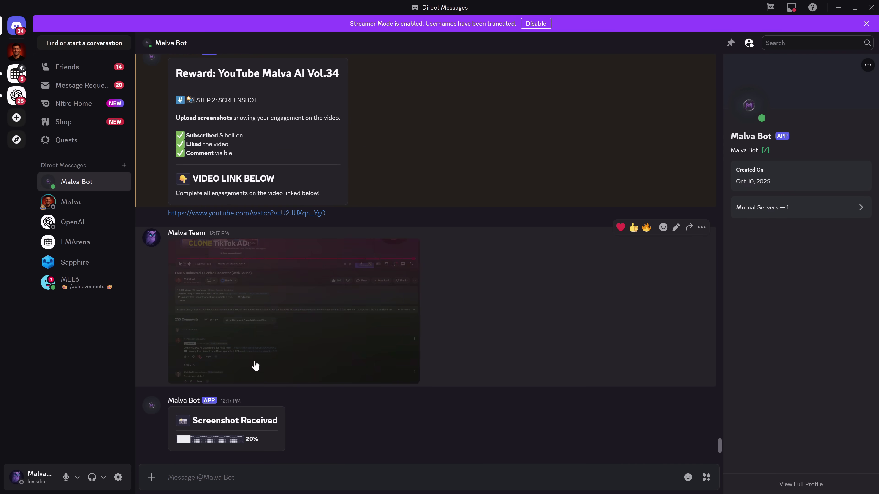